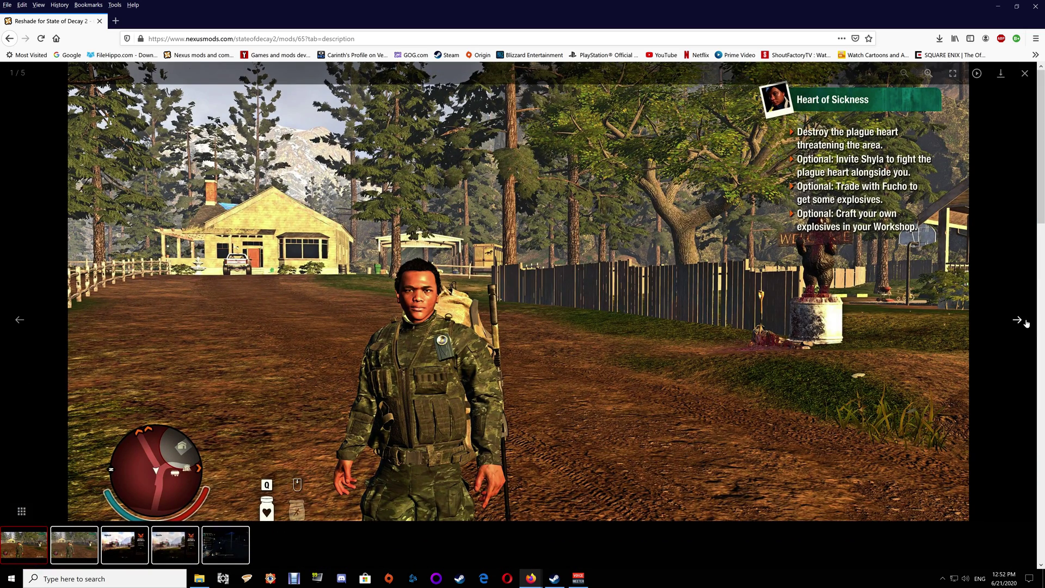
- Compare the reshade and vanilla screenshots in the mod's image gallery, and close the image viewer
left_click(1019, 321)
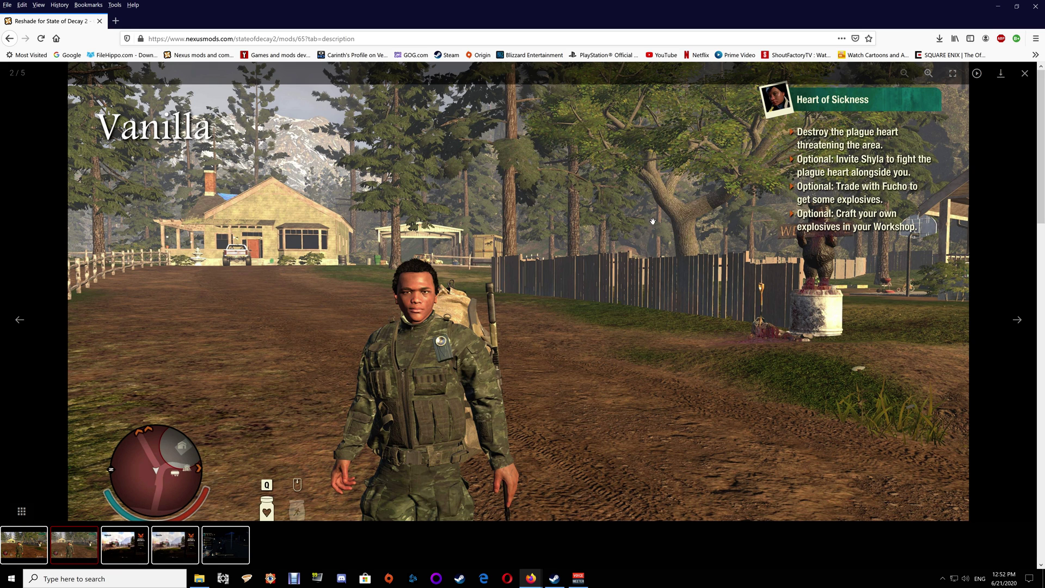
left_click(19, 320)
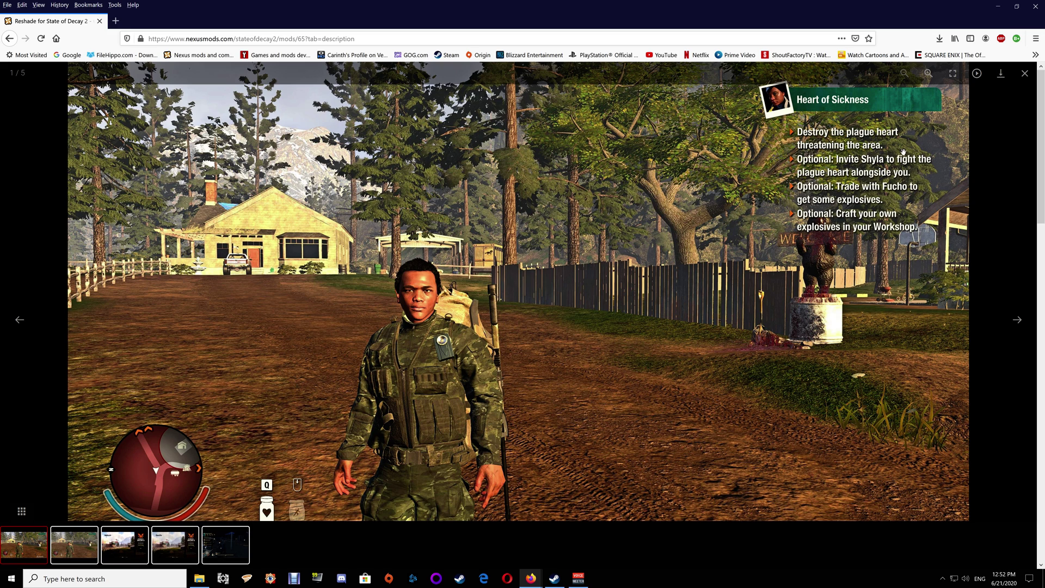
left_click(1025, 73)
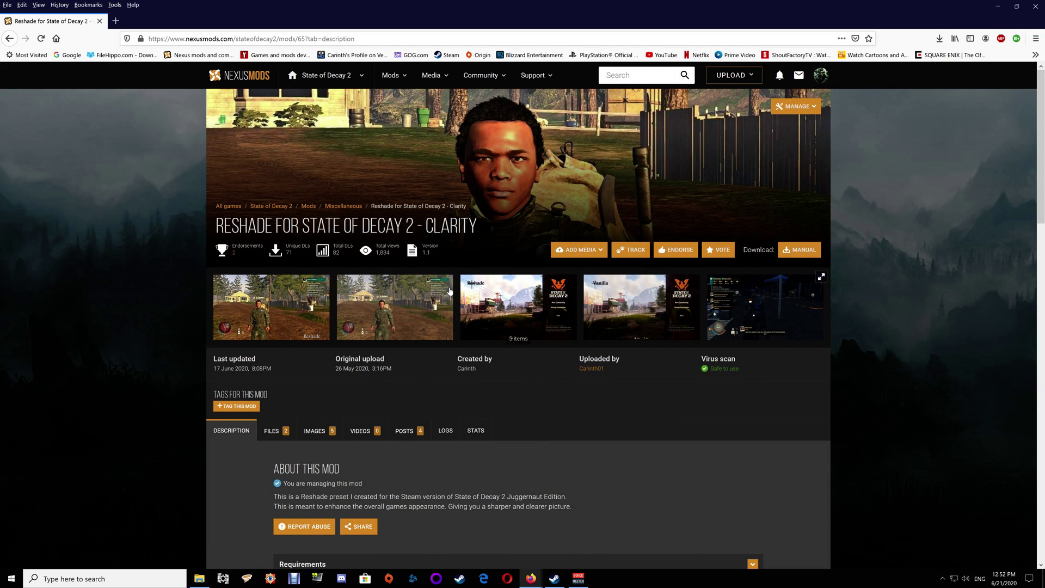
- Look over the mod description and show the list of main files offered for the mod
scroll(303, 207, "down", 4)
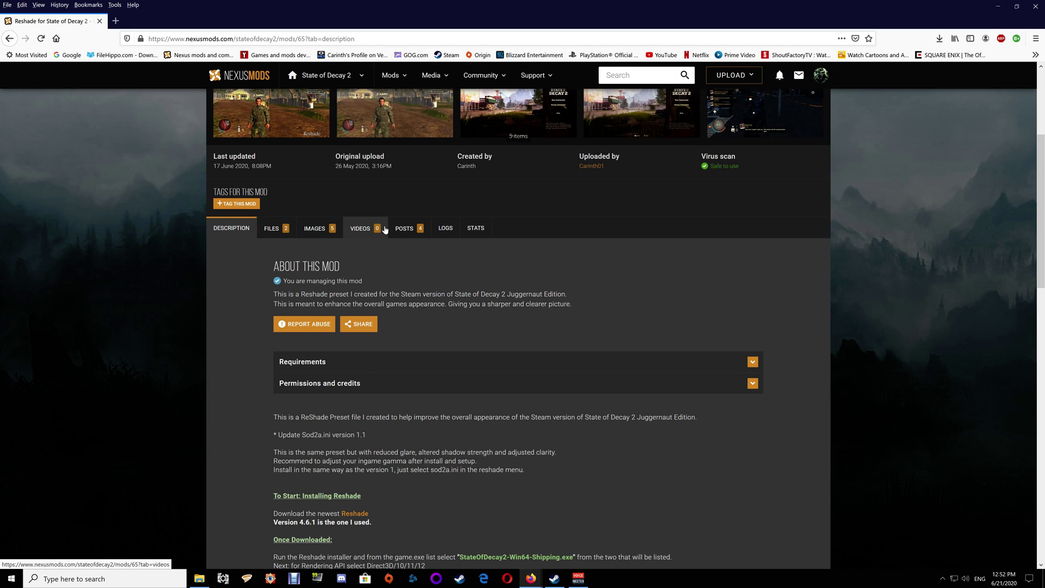
left_click(272, 227)
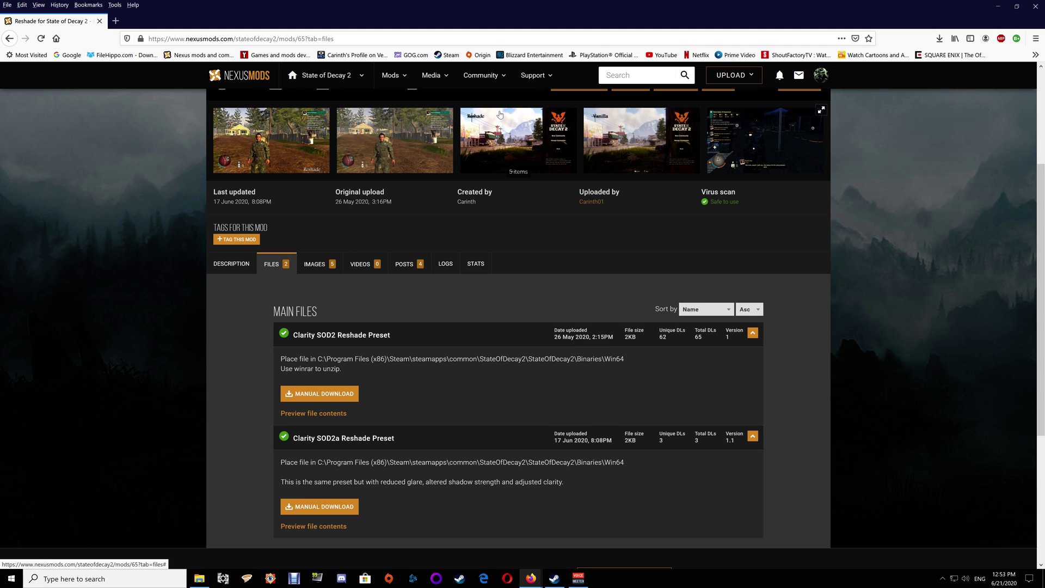
- Open the Reshade link from the mod description in a new tab and go to the site's ReShade 4.6.1 download section
left_click(233, 265)
scroll(517, 327, "down", 3)
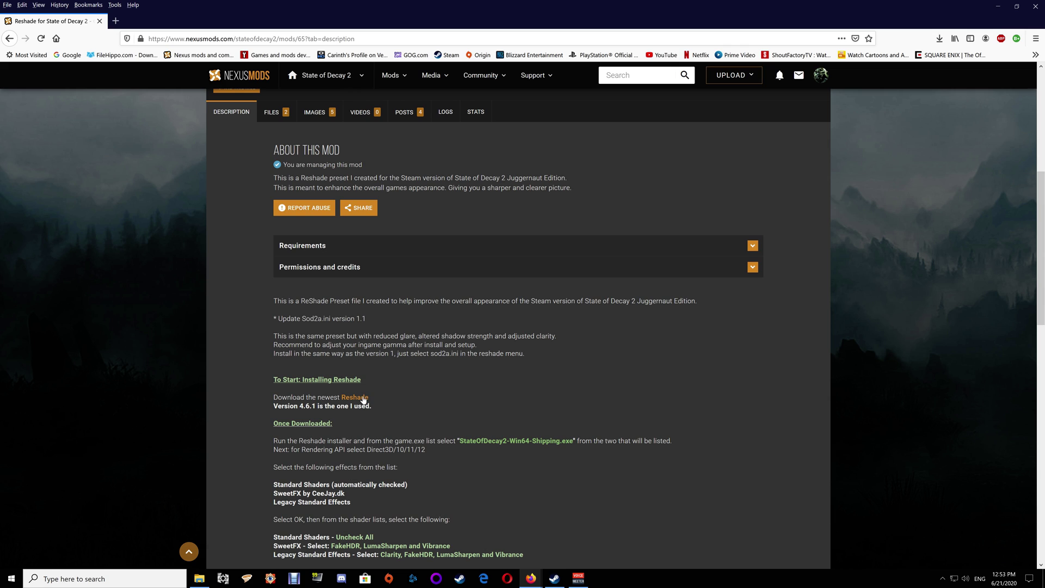
right_click(364, 399)
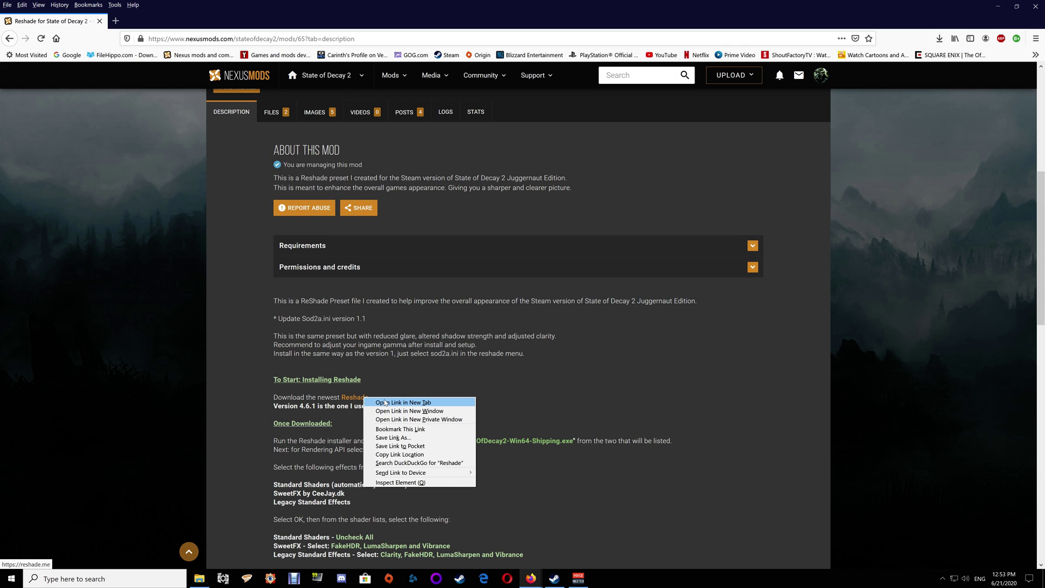
left_click(385, 402)
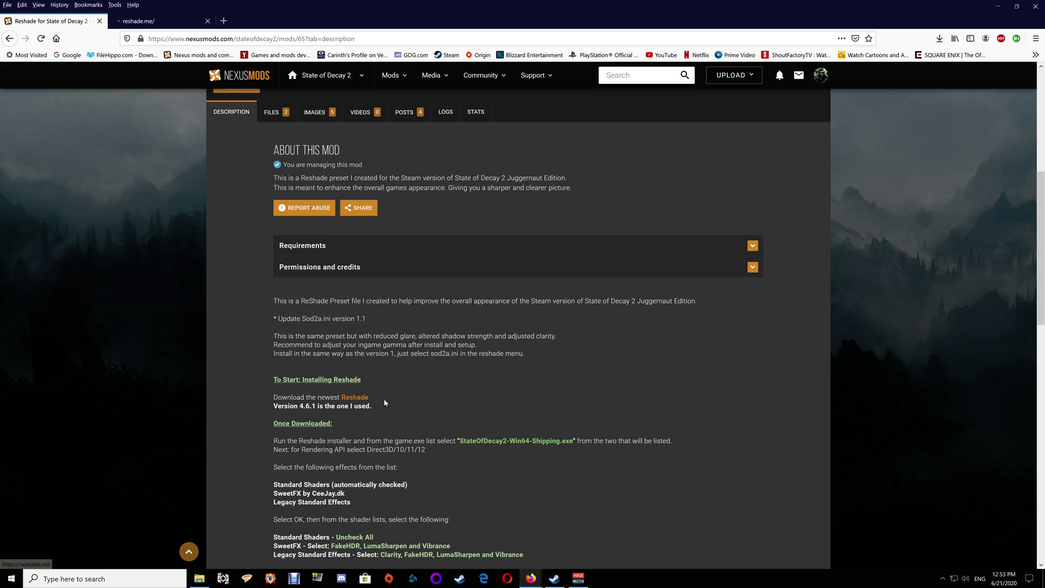
left_click(158, 16)
left_click(511, 228)
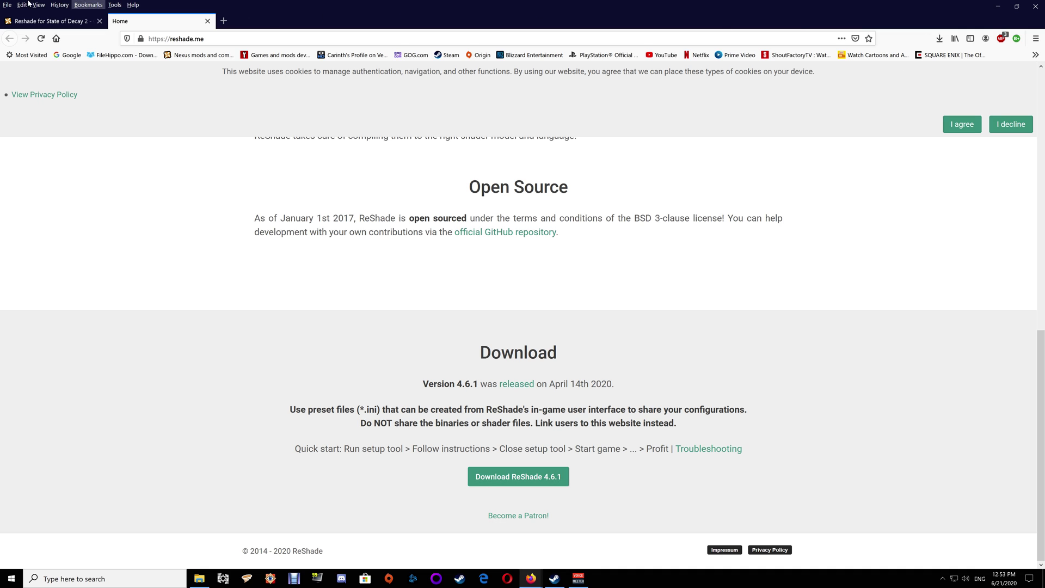
- Return to the mod's files and view the manual download options for the Clarity SOD2 Reshade Preset, and close them
left_click(29, 25)
scroll(267, 318, "up", 3)
left_click(266, 319)
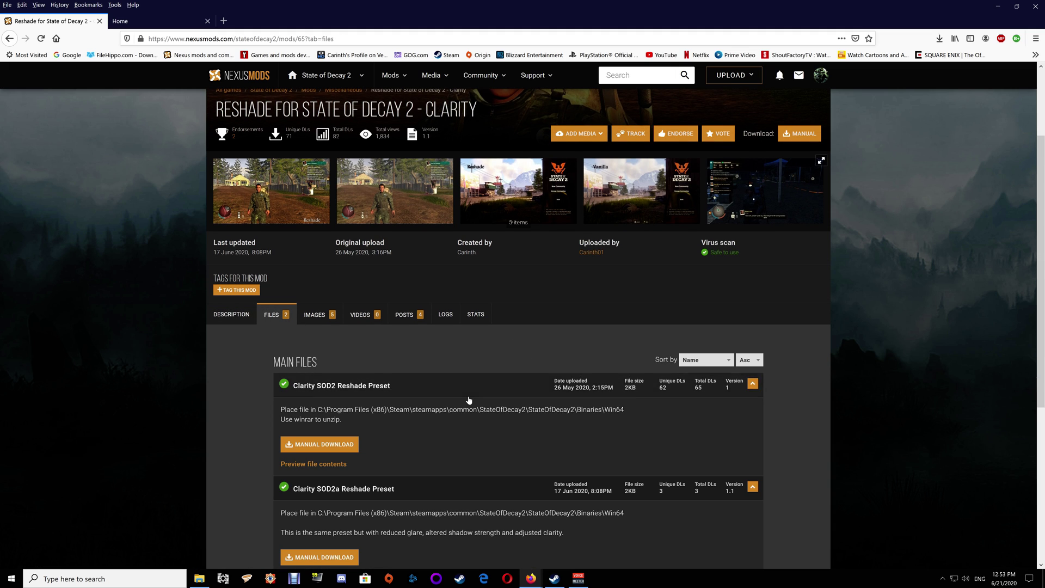
scroll(445, 443, "down", 1)
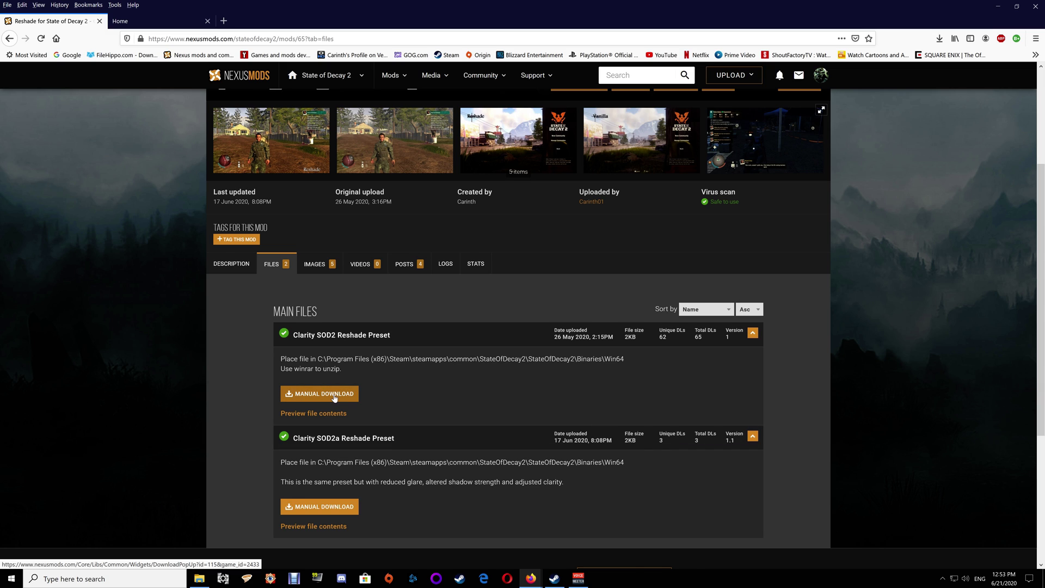
left_click(334, 395)
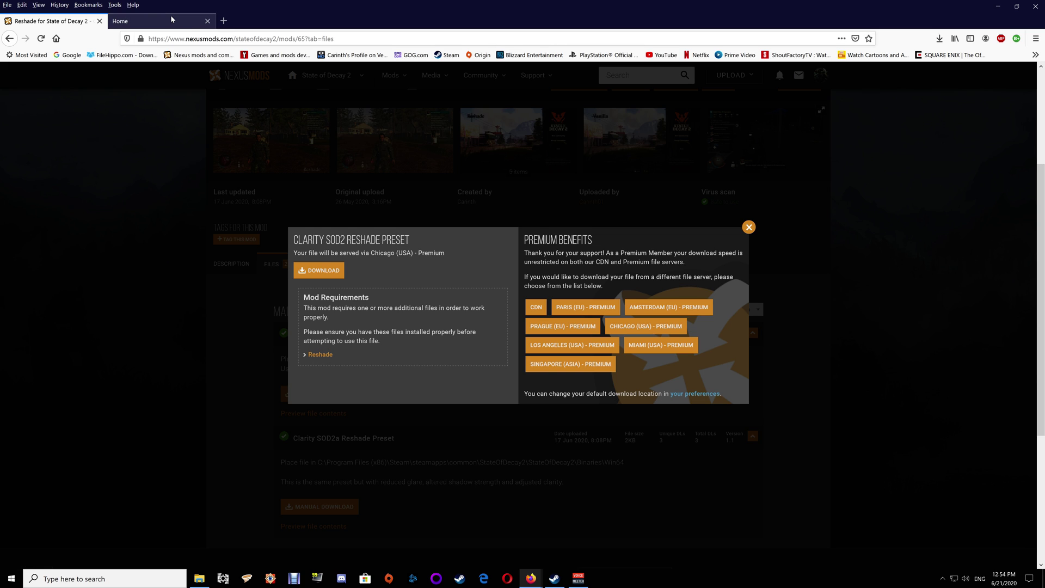
left_click(749, 227)
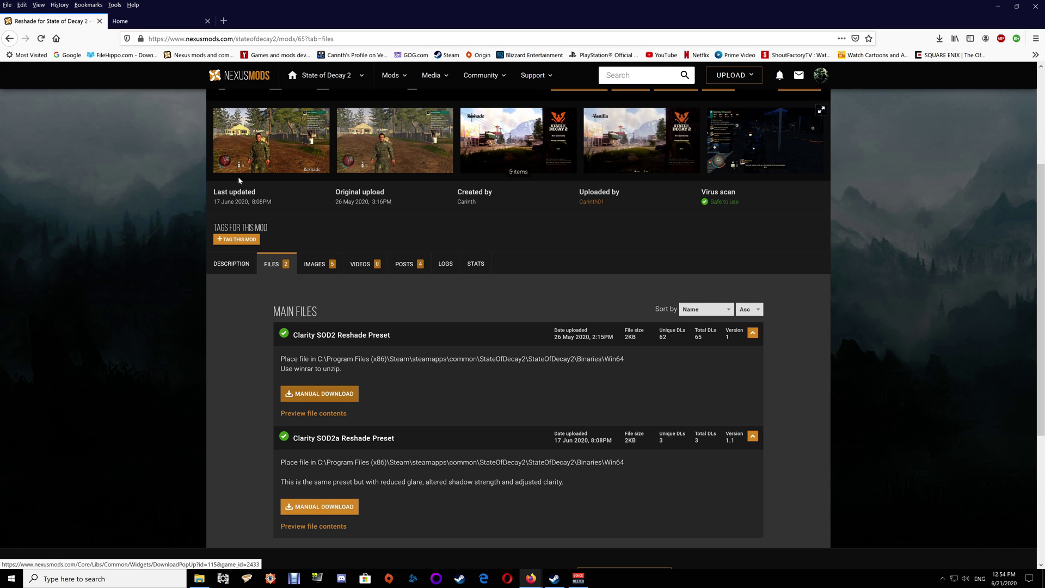
- Review the mod's main files and the ReShade and preset installation instructions in its description
left_click(225, 263)
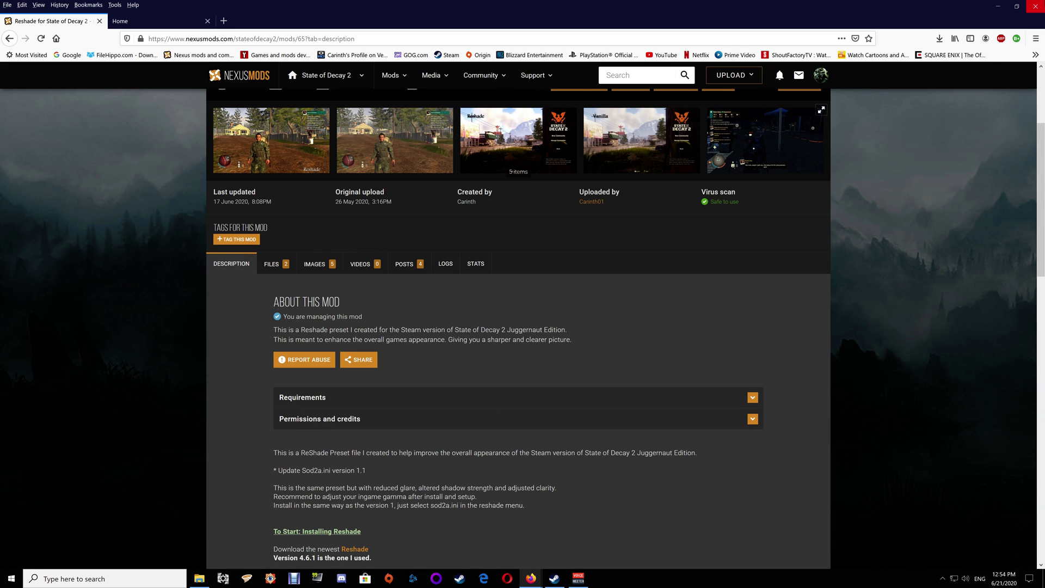
scroll(373, 365, "down", 4)
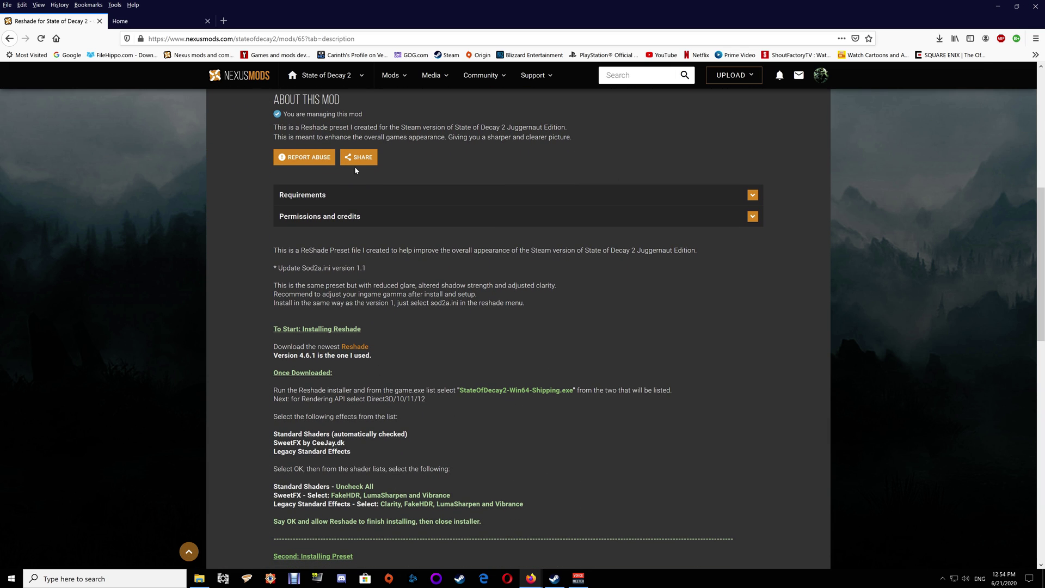
scroll(327, 229, "up", 5)
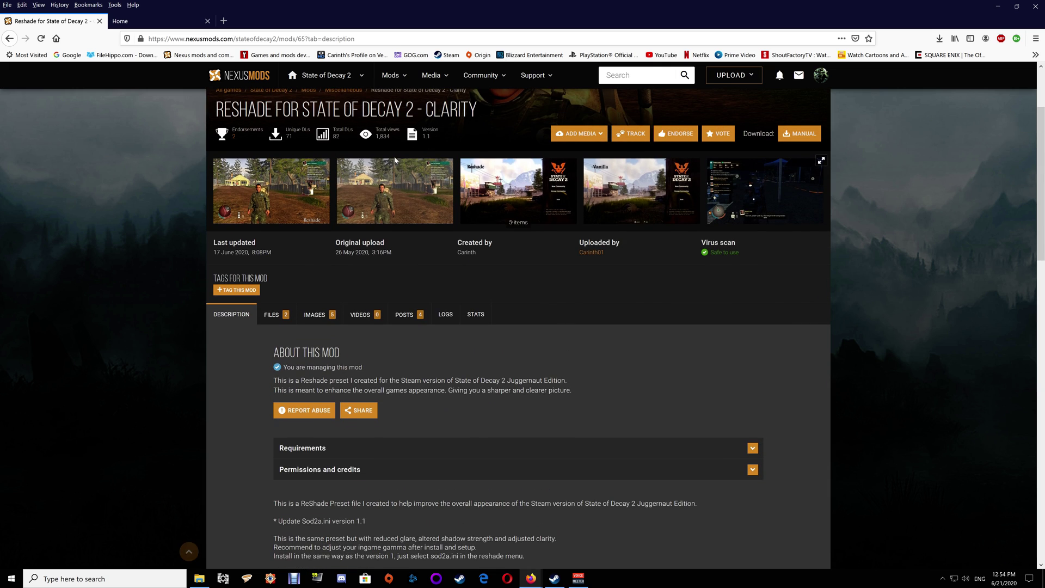
left_click(283, 314)
scroll(503, 449, "down", 3)
scroll(504, 450, "up", 2)
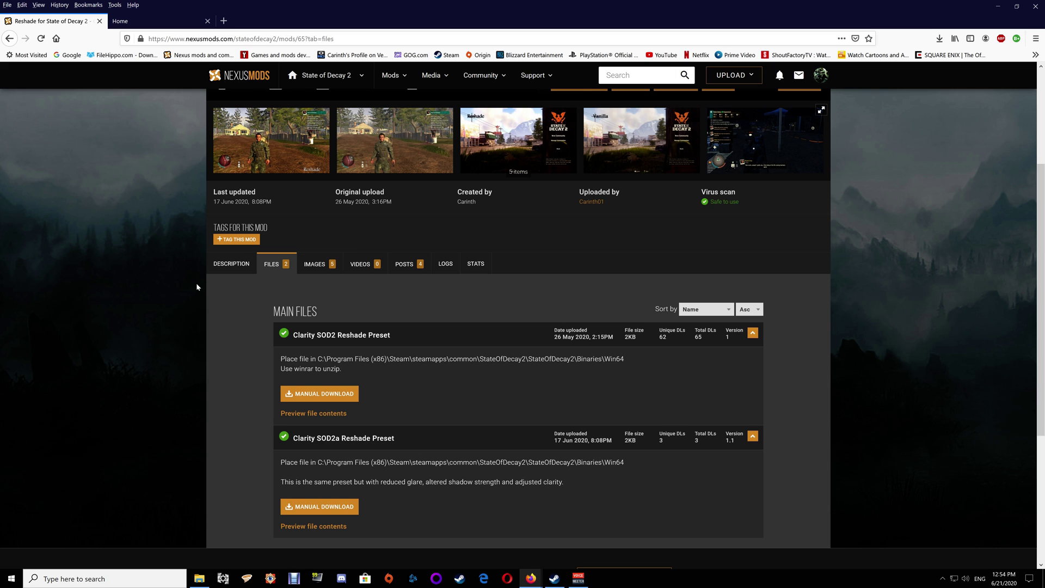
left_click(231, 264)
scroll(320, 227, "down", 6)
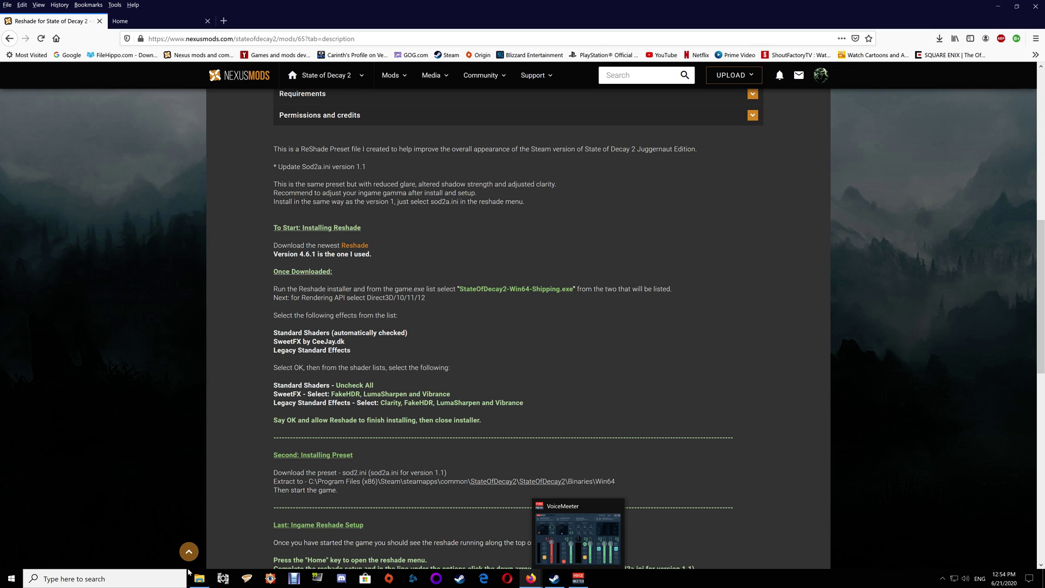
- Switch to the desktop, run the ReShade setup and open its list of games to install to
left_click(1000, 8)
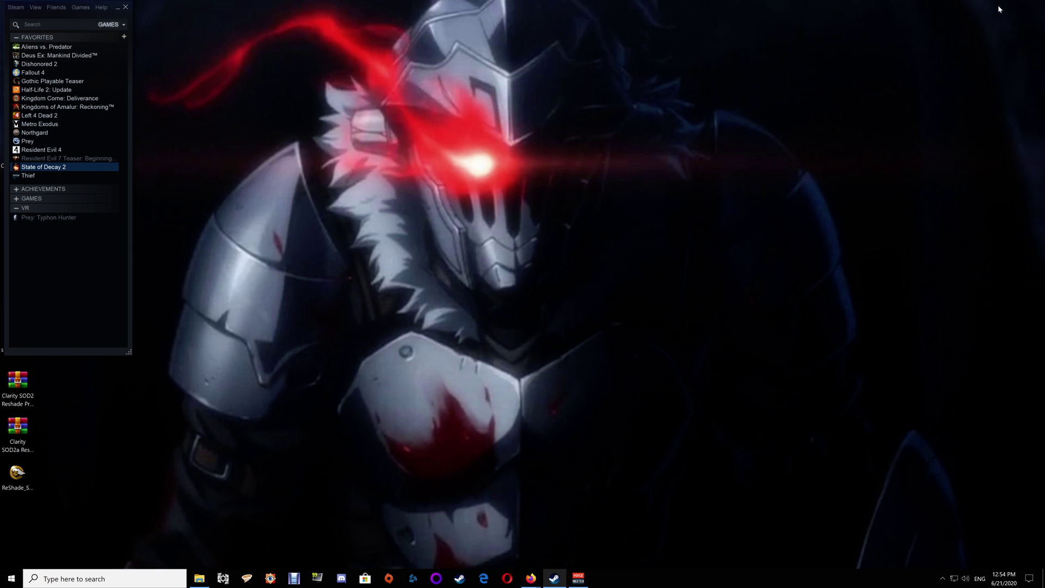
double_click(20, 473)
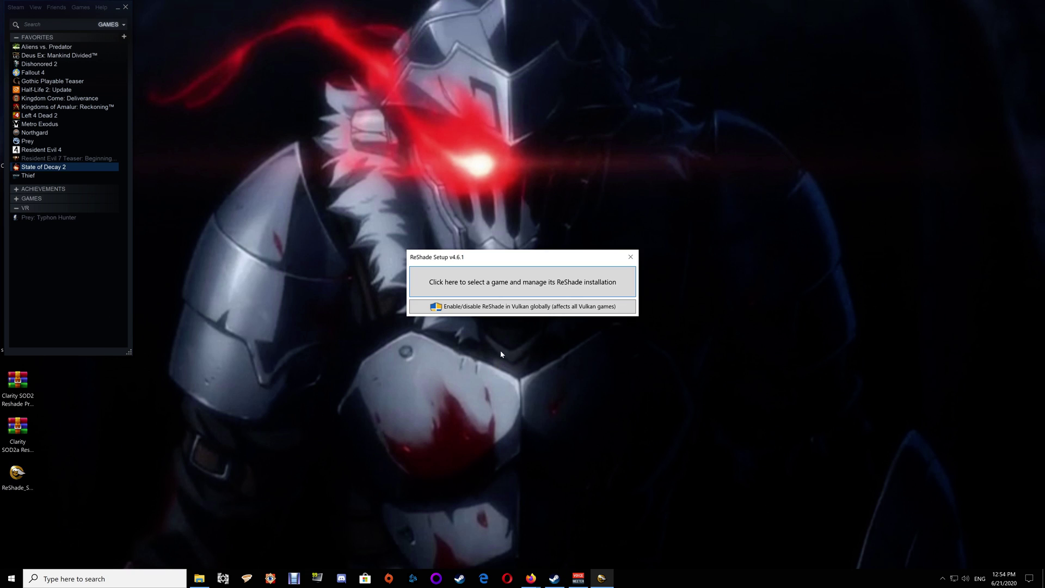
left_click(564, 286)
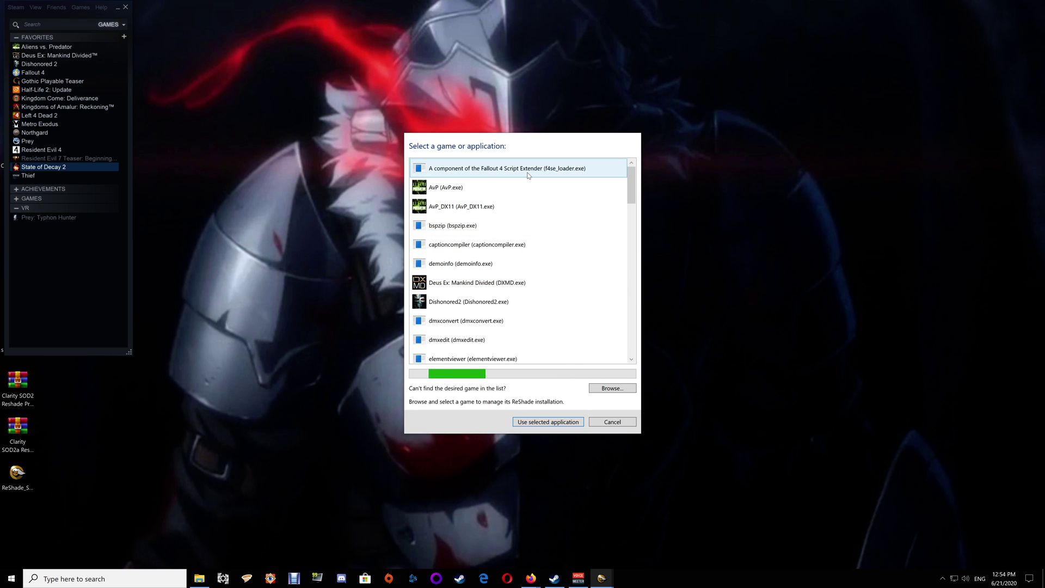
- Choose StateOfDecay2-Win64-Shipping.exe as the target application and Direct3D 10/11/12 as its rendering API
scroll(511, 265, "down", 7)
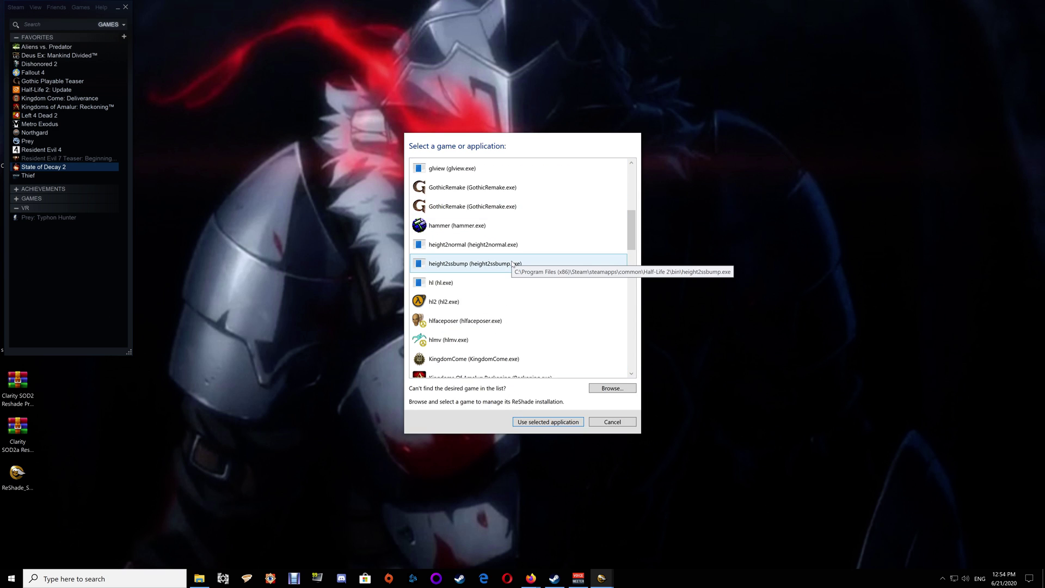
scroll(512, 264, "down", 6)
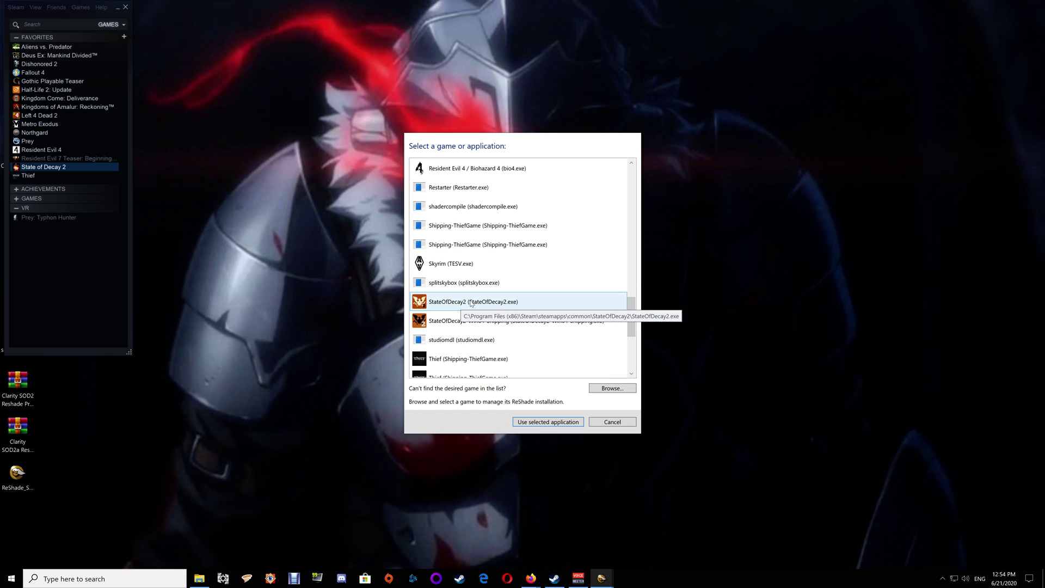
left_click(527, 324)
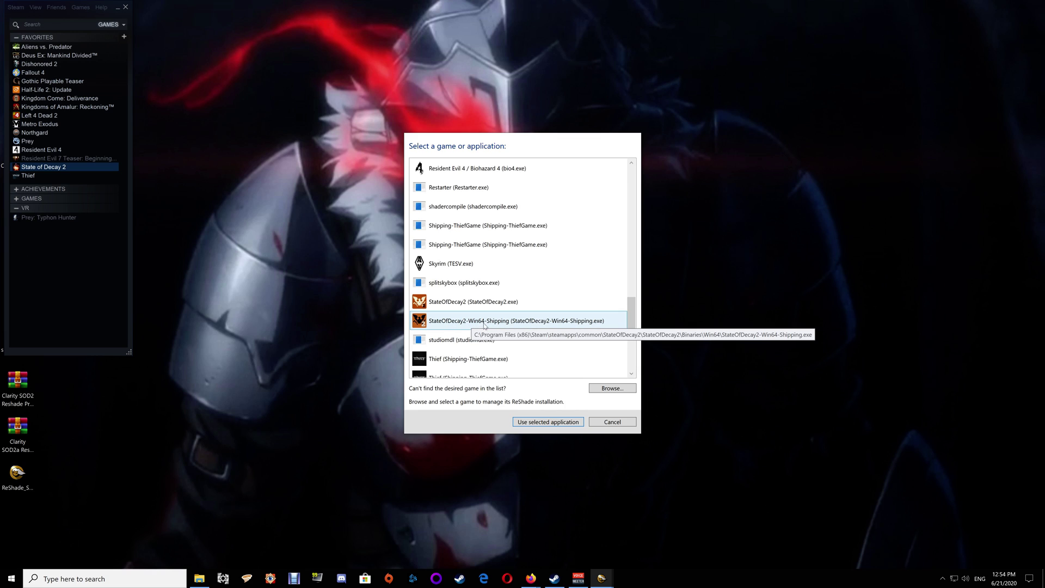
left_click(497, 324)
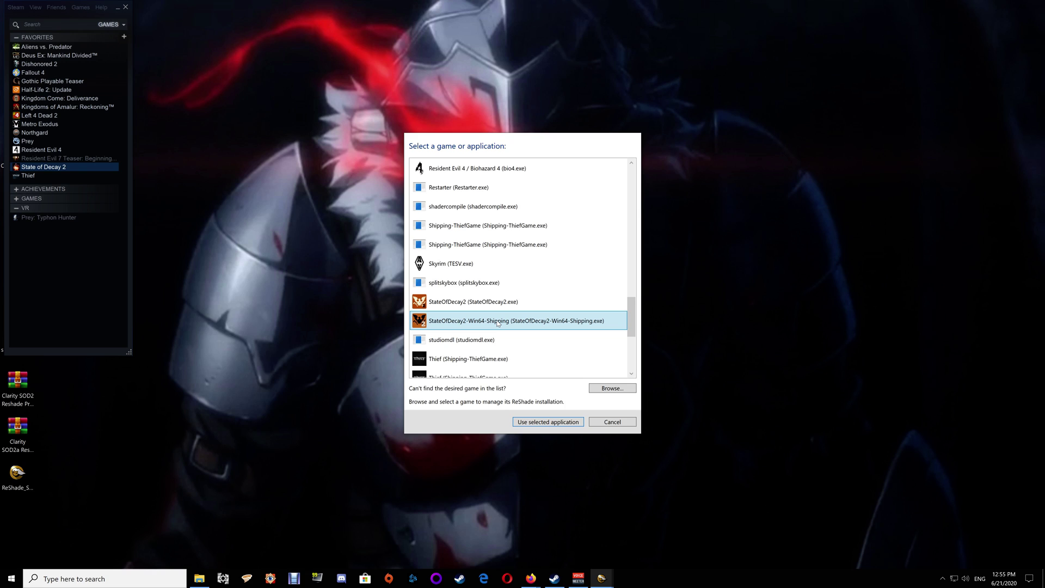
left_click(538, 422)
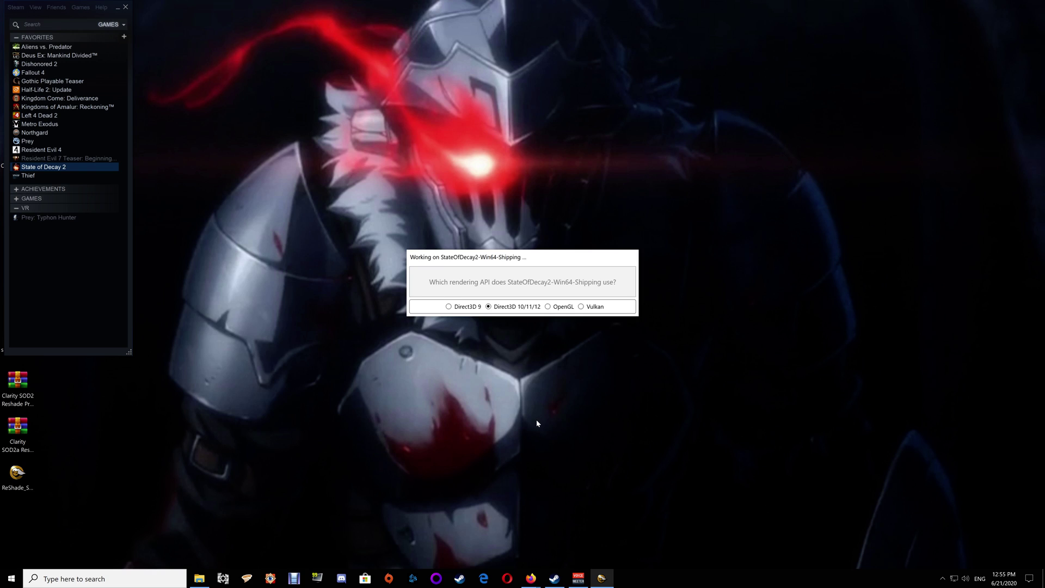
left_click(519, 309)
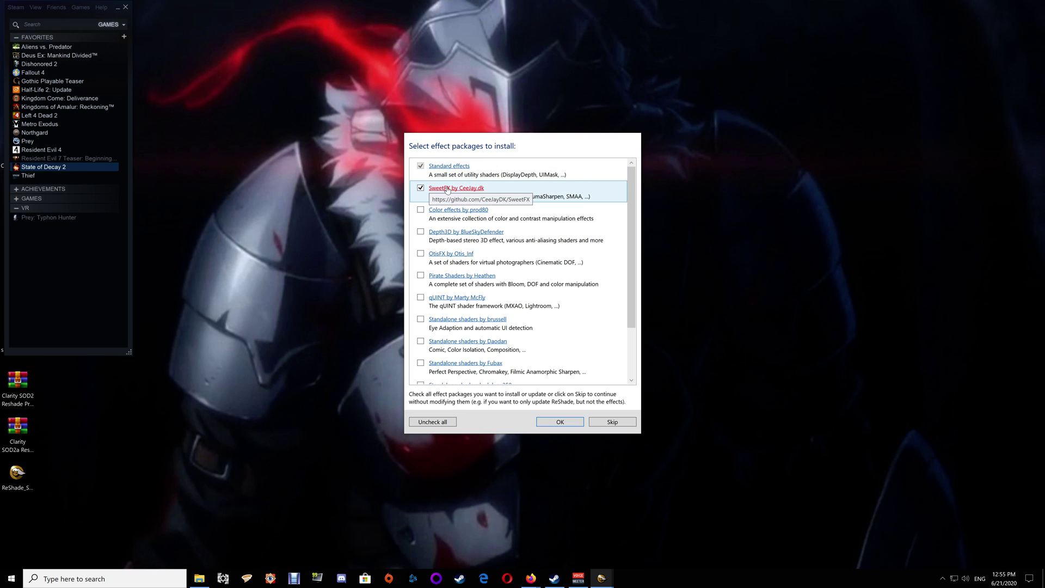
- Include SweetFX by CeeJay.dk and Legacy standard effects alongside the Standard effects package, and confirm the package selection
scroll(508, 234, "down", 2)
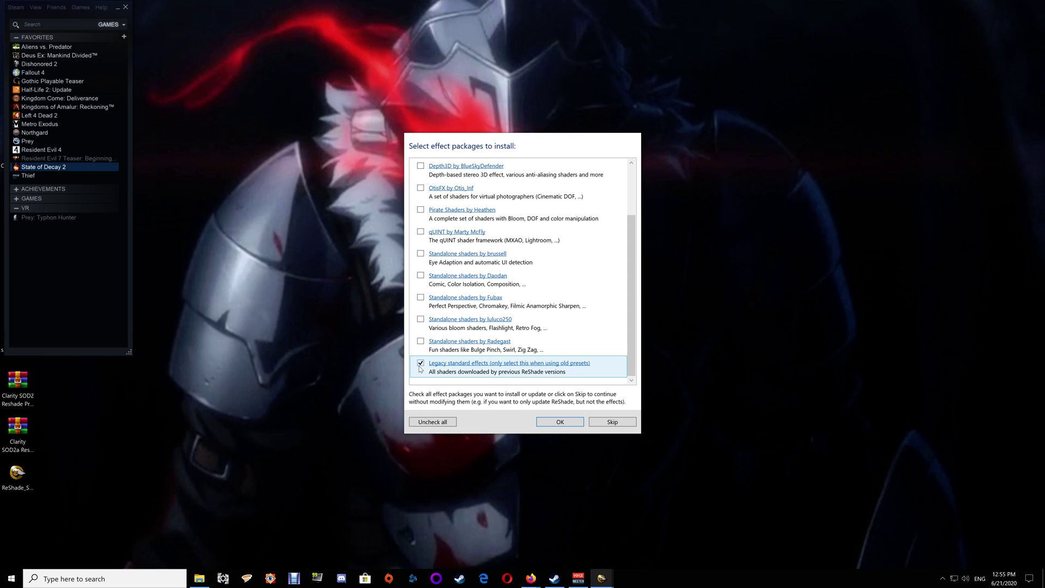
left_click(420, 364)
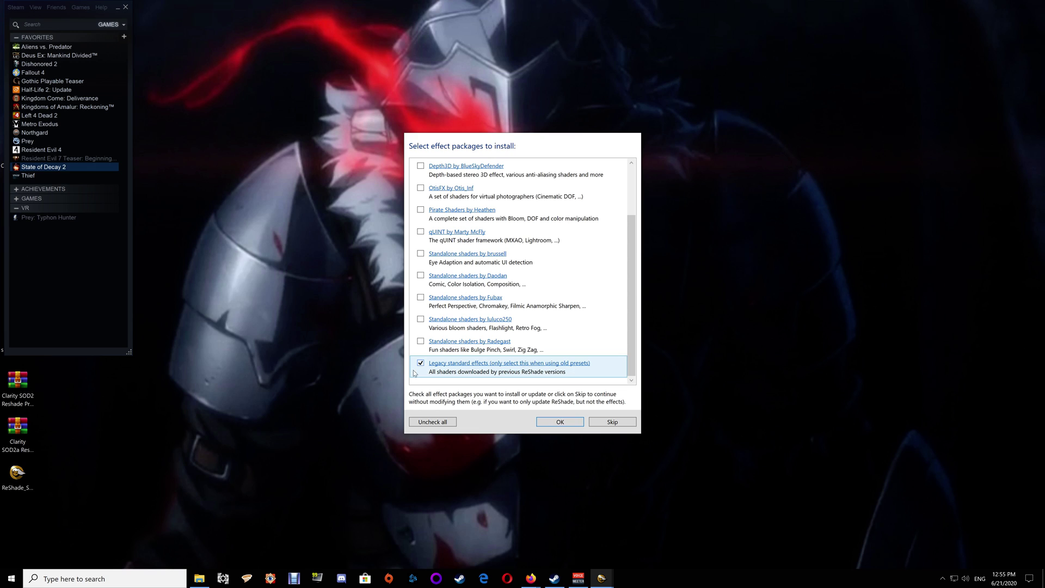
left_click(559, 422)
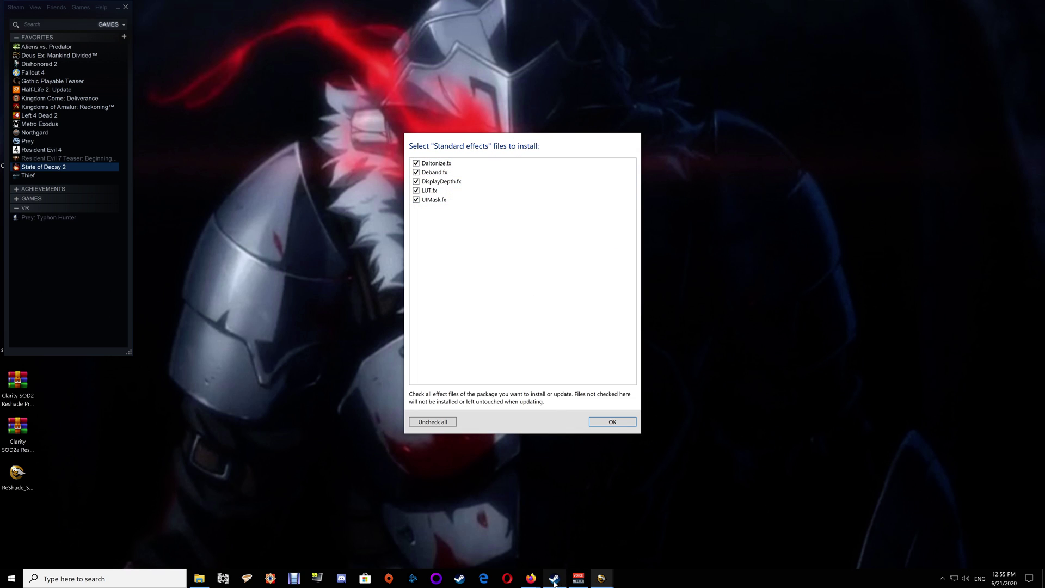
- Switch to the mod page in the browser to check which shader files to select, and return to the ReShade installer
mouse_move(541, 585)
left_click(579, 535)
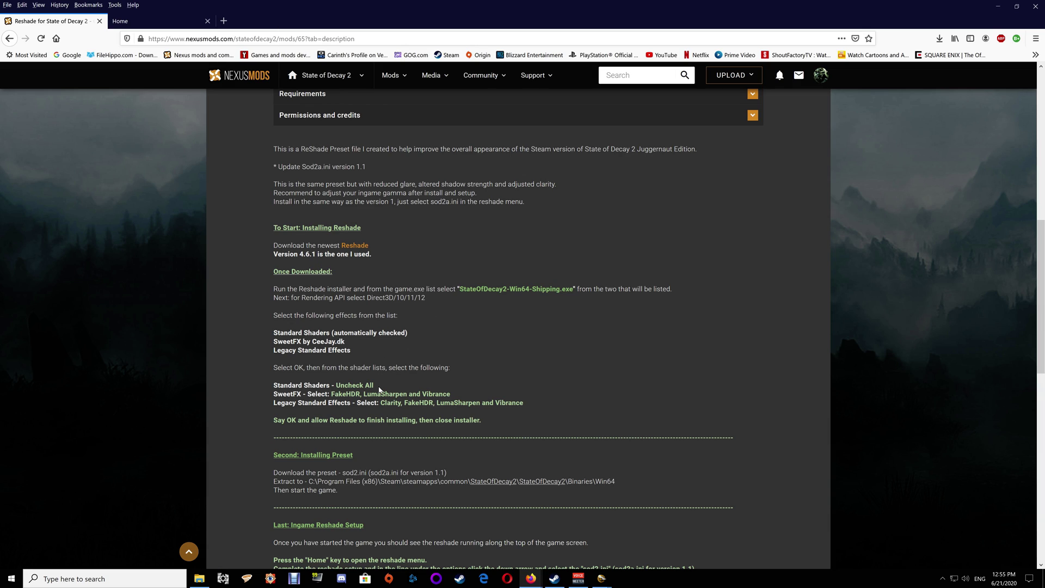
mouse_move(601, 580)
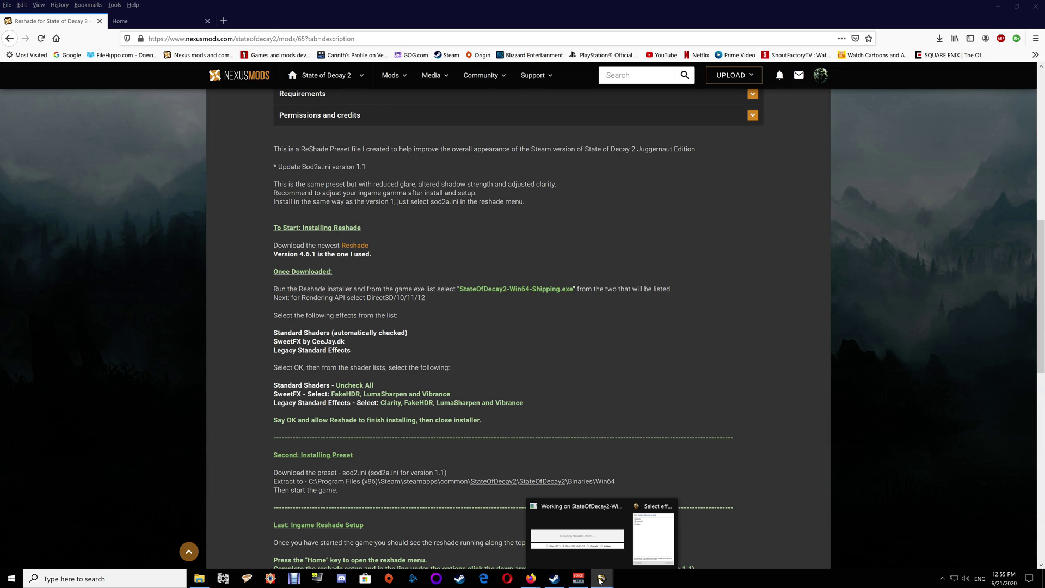
left_click(640, 539)
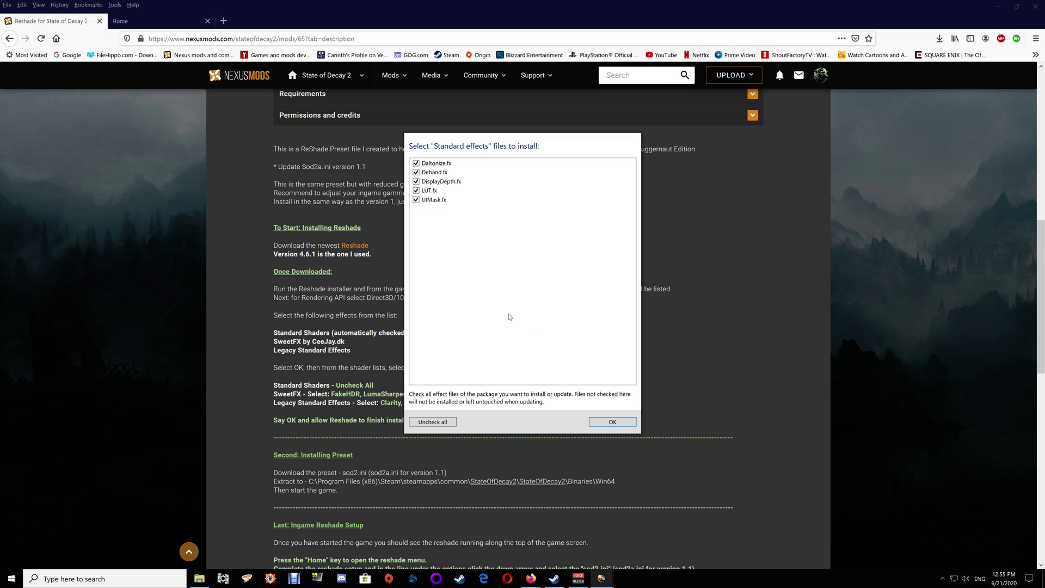
- Exclude Daltonize.fx, Deband.fx, DisplayDepth.fx, LUT.fx and UIMask.fx from the Standard effects files and confirm
left_click(433, 172)
left_click(433, 181)
left_click(430, 190)
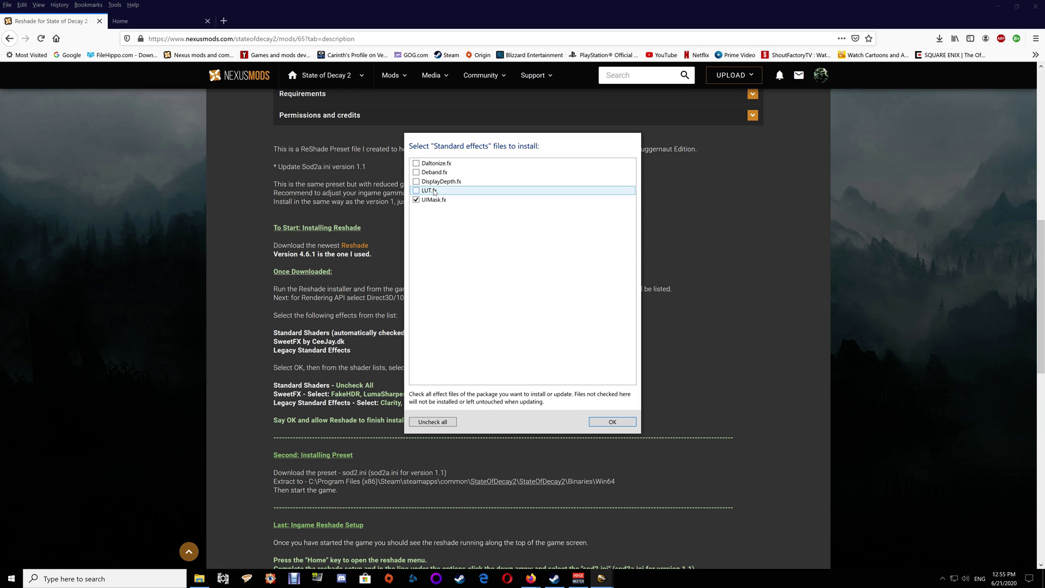
left_click(426, 200)
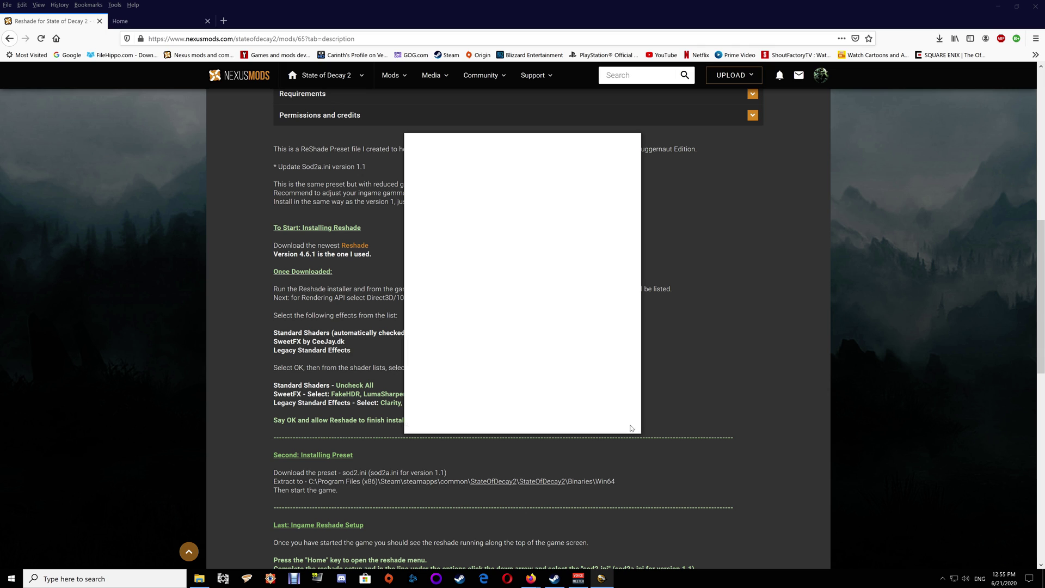
- Deselect all SweetFX effect files and check the mod page in the browser for the ones the preset needs
left_click(631, 426)
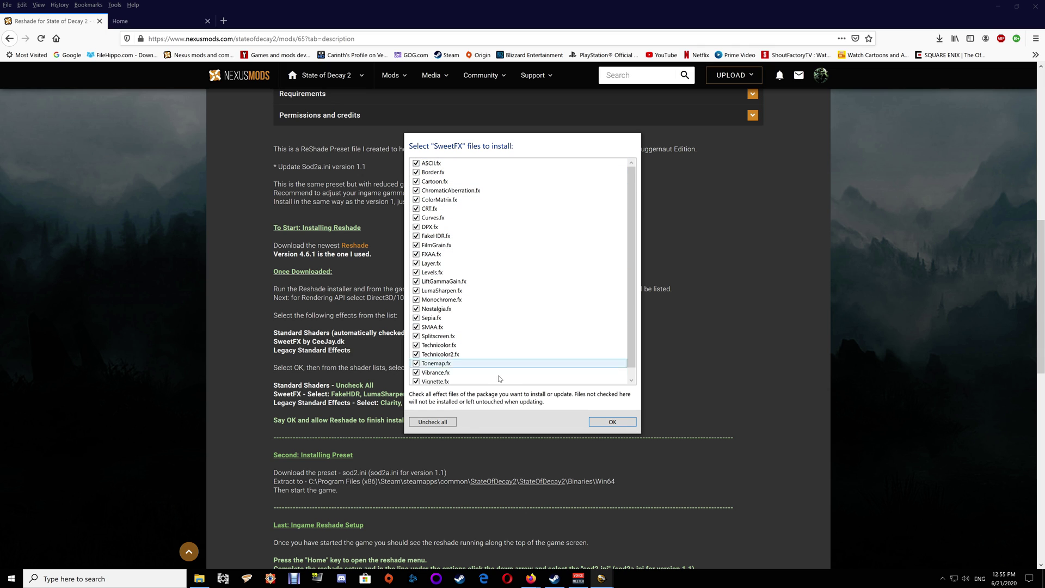
left_click(441, 422)
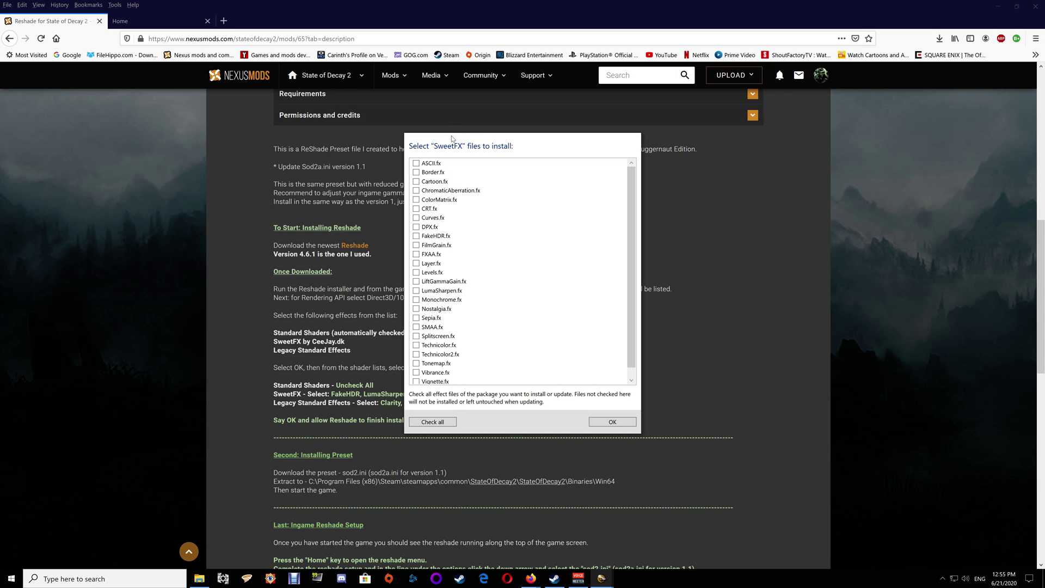
left_click(381, 356)
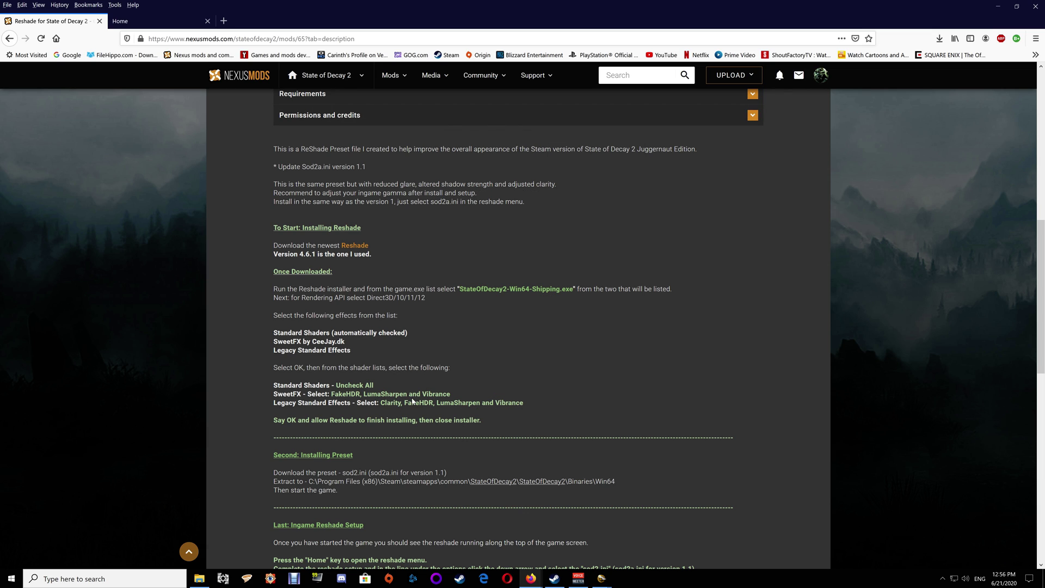
mouse_move(601, 579)
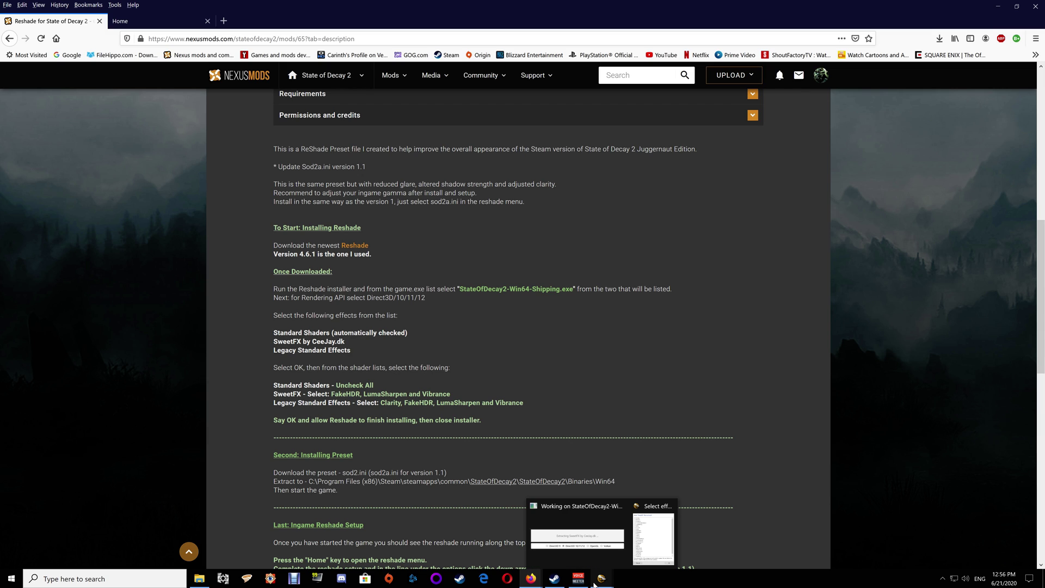
left_click(648, 548)
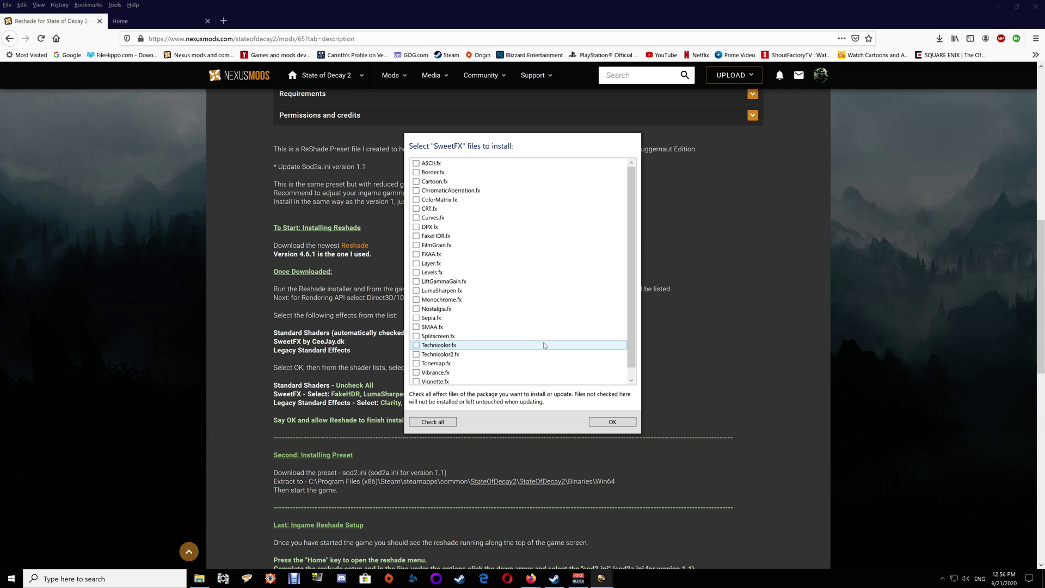
- Include only FakeHDR.fx, LumaSharpen.fx and Vibrance.fx from the SweetFX files and confirm the selection
scroll(487, 273, "down", 1)
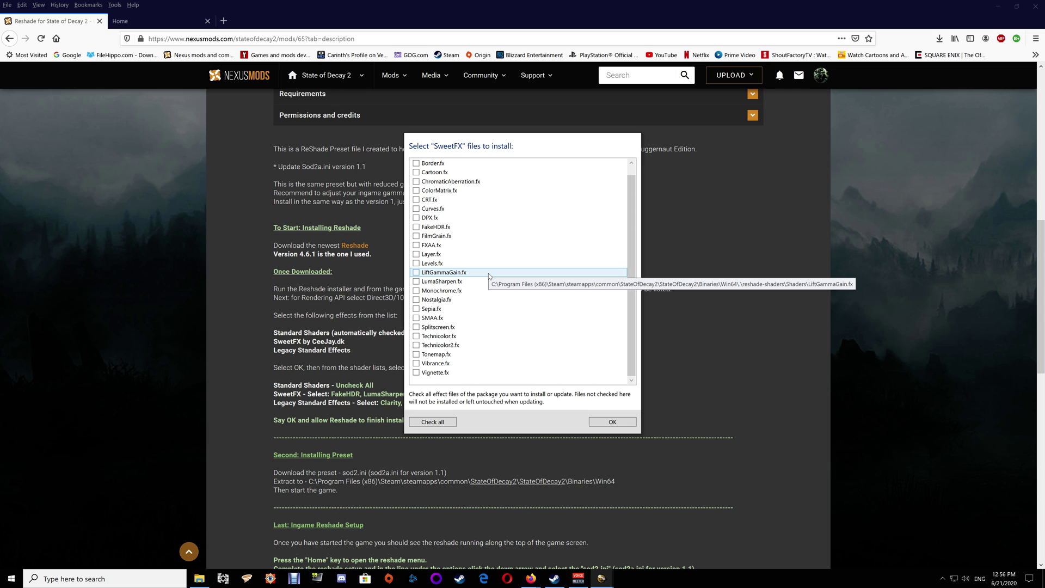
left_click(434, 227)
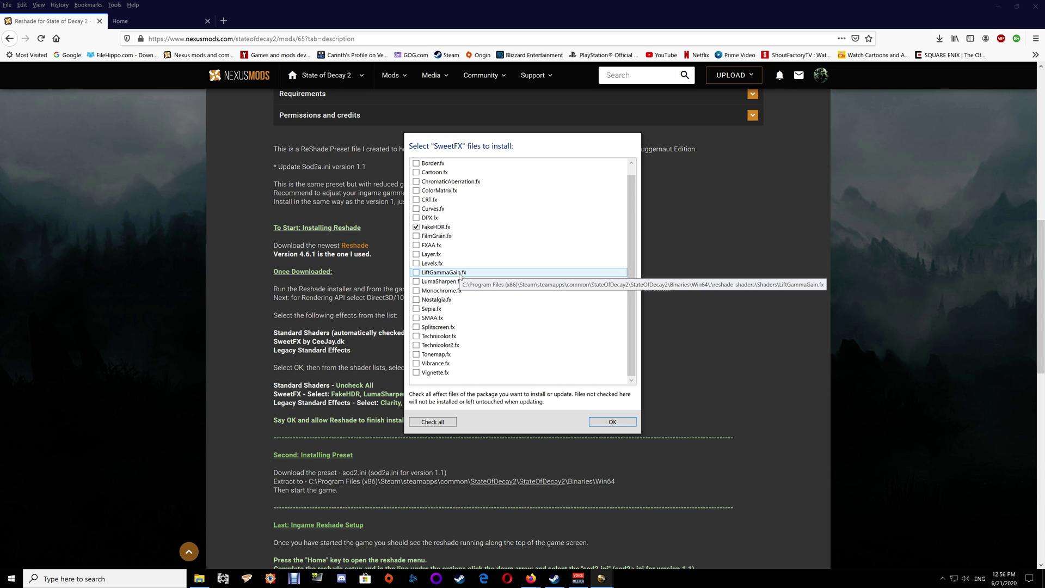
left_click(436, 281)
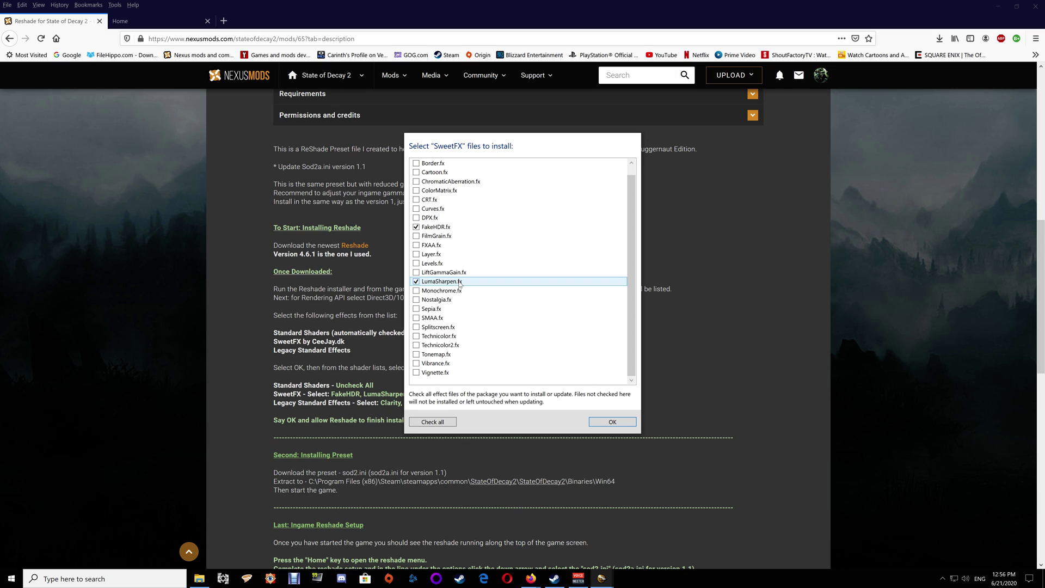
left_click(349, 465)
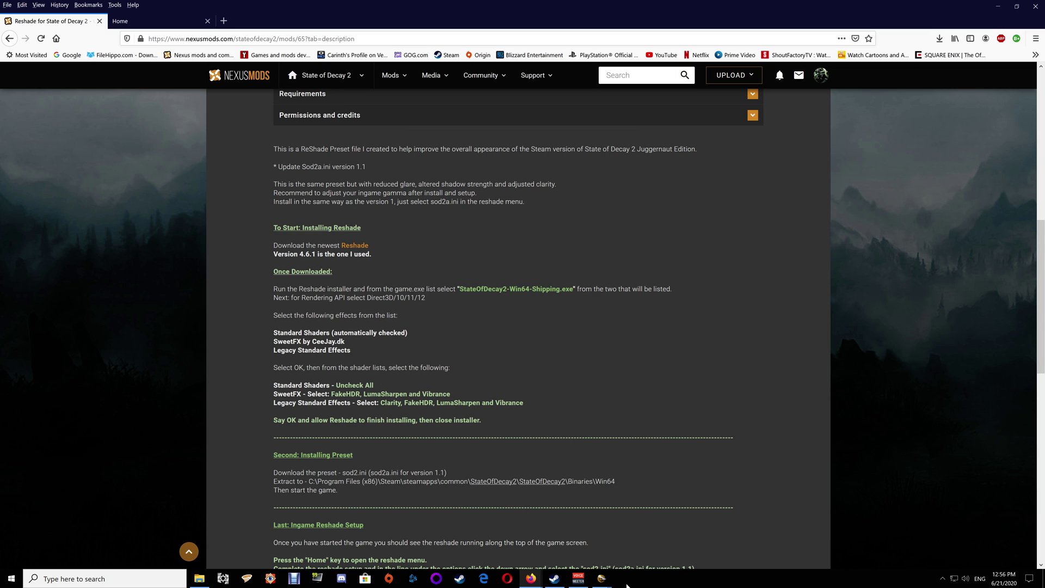
left_click(648, 533)
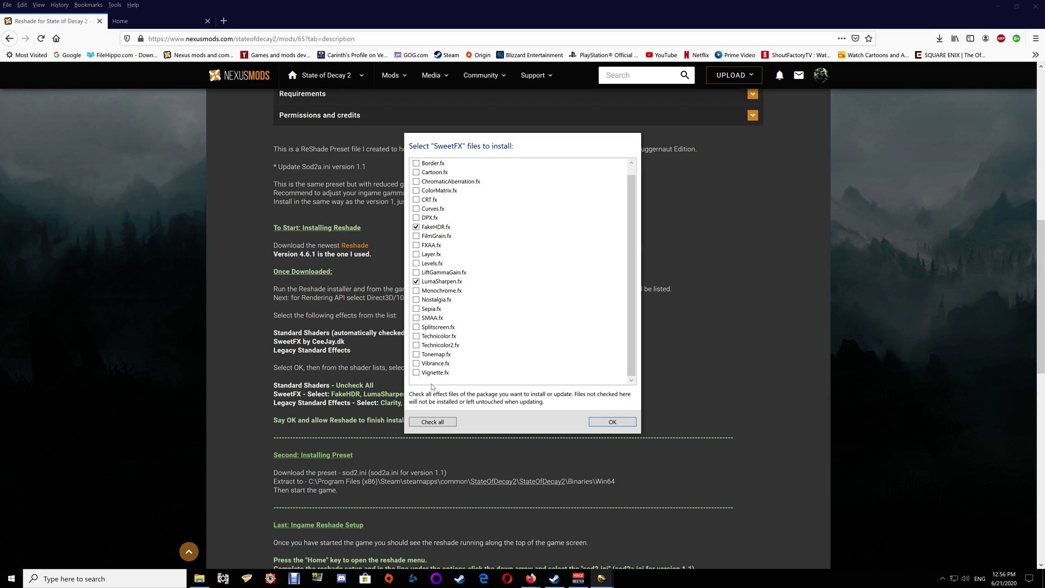
left_click(415, 363)
left_click(415, 363)
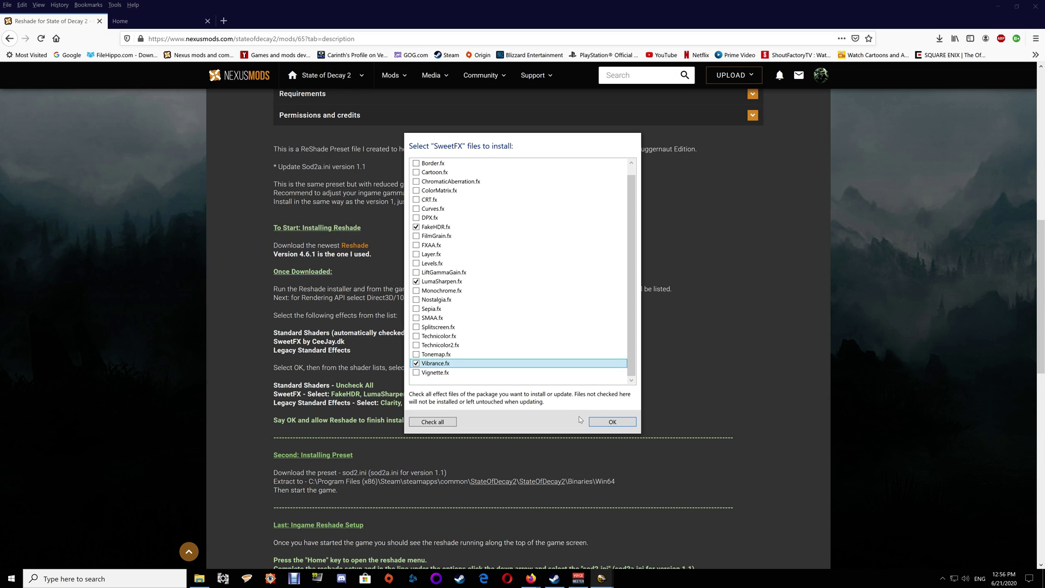
left_click(611, 422)
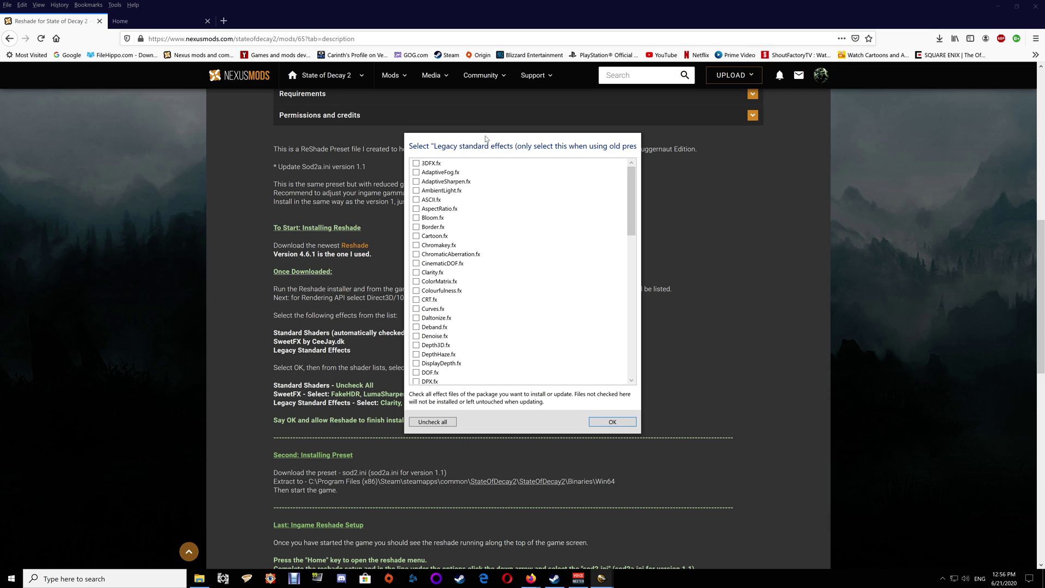
- Install Clarity.fx, FakeHDR.fx, LumaSharpen.fx and Vibrance.fx from the Legacy standard effects as listed on the mod page, and close the ReShade installer
left_click(242, 428)
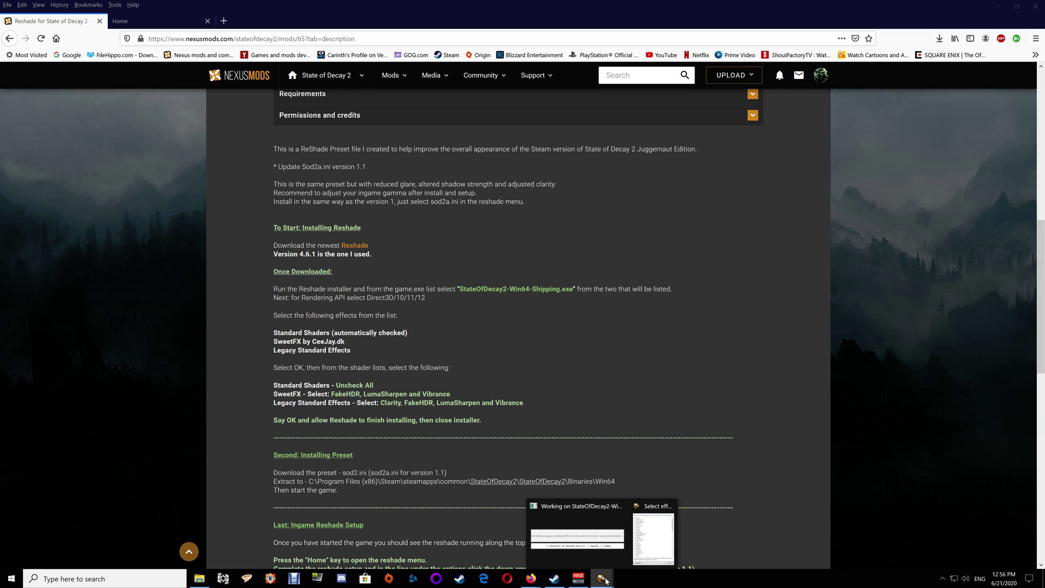
left_click(658, 534)
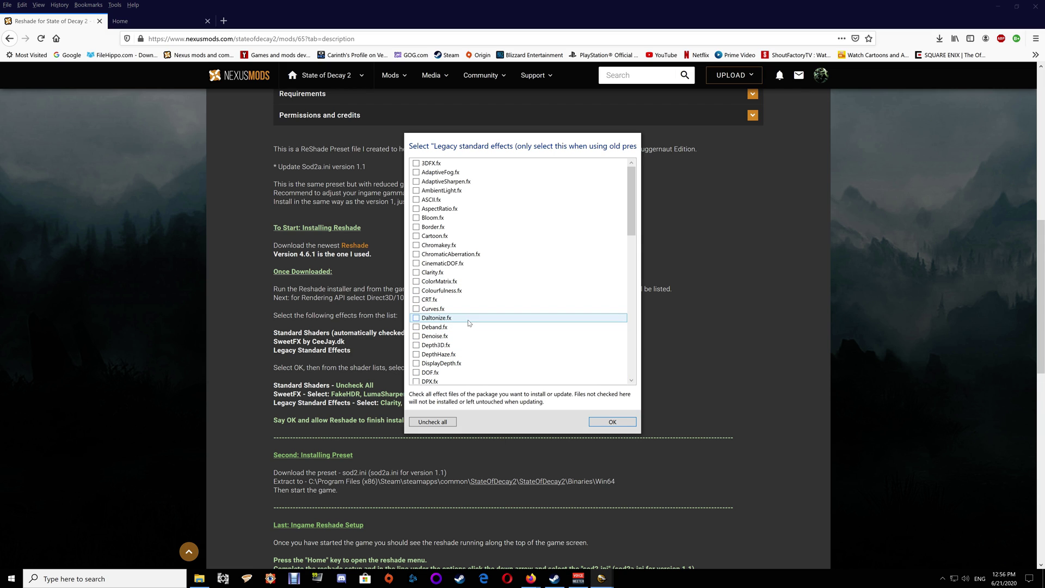
left_click(433, 273)
scroll(487, 321, "down", 6)
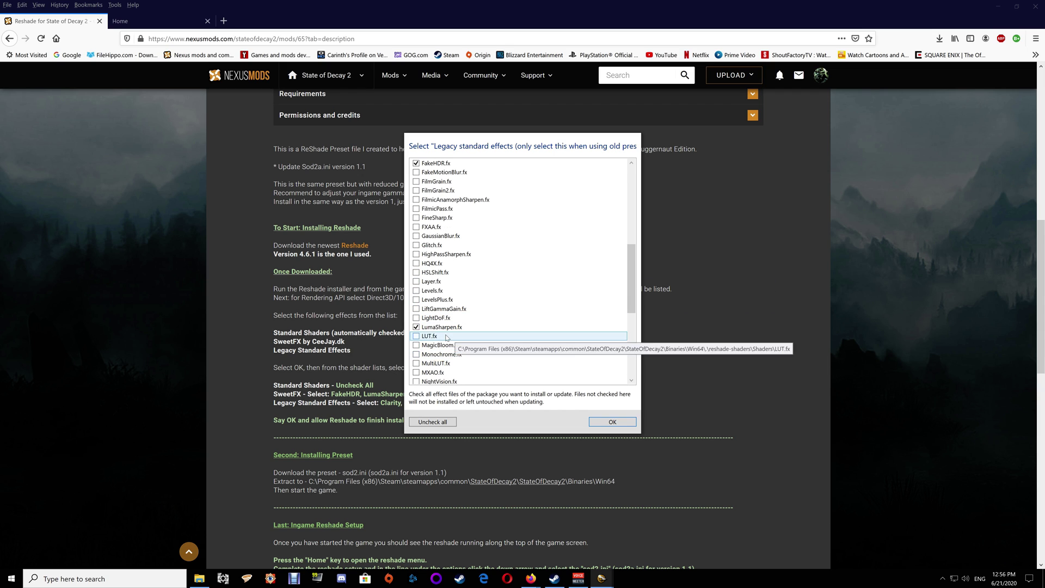
scroll(447, 327, "down", 7)
scroll(448, 327, "down", 2)
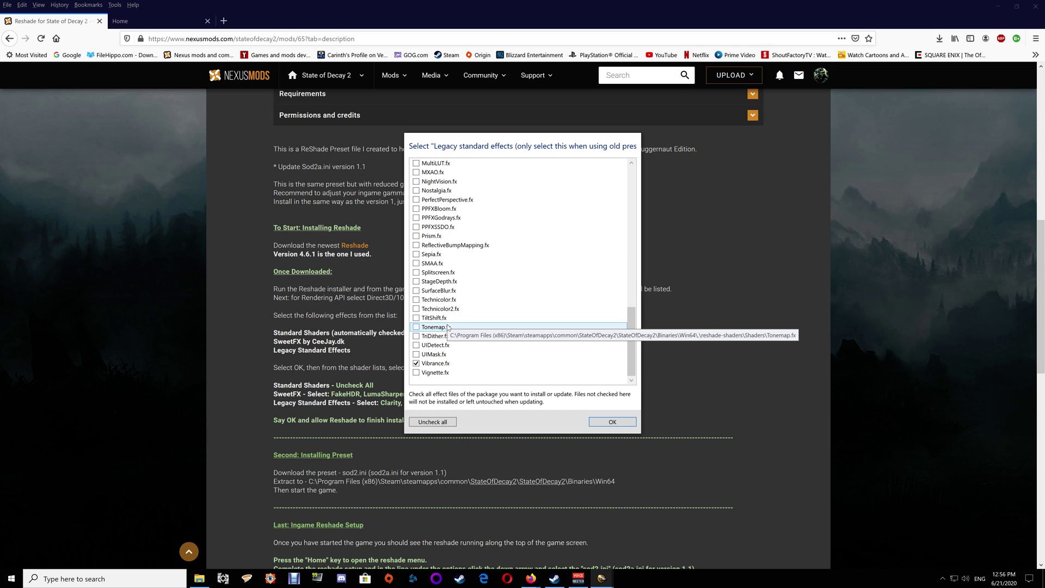
left_click(466, 363)
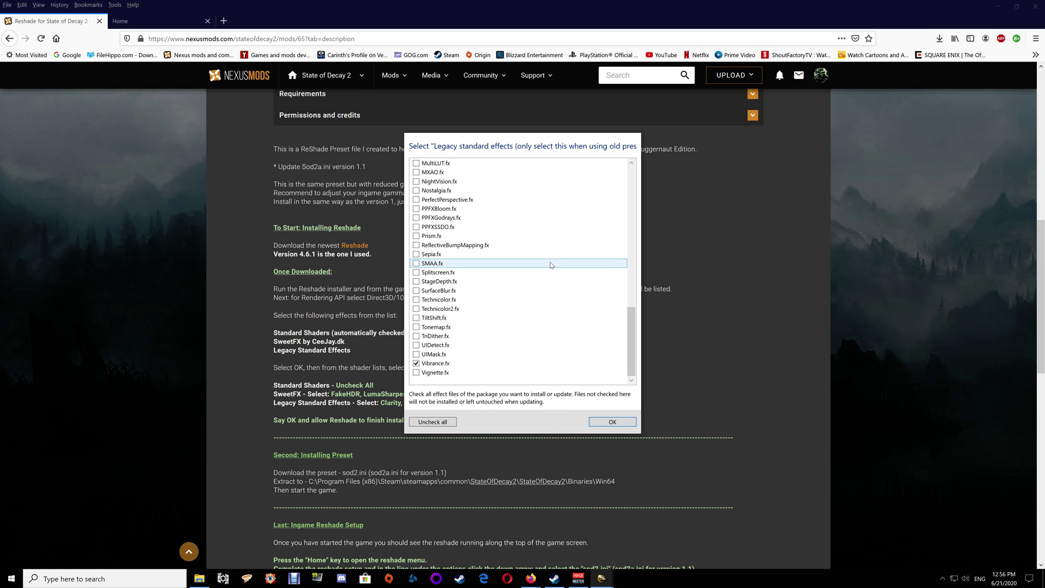
left_click(609, 421)
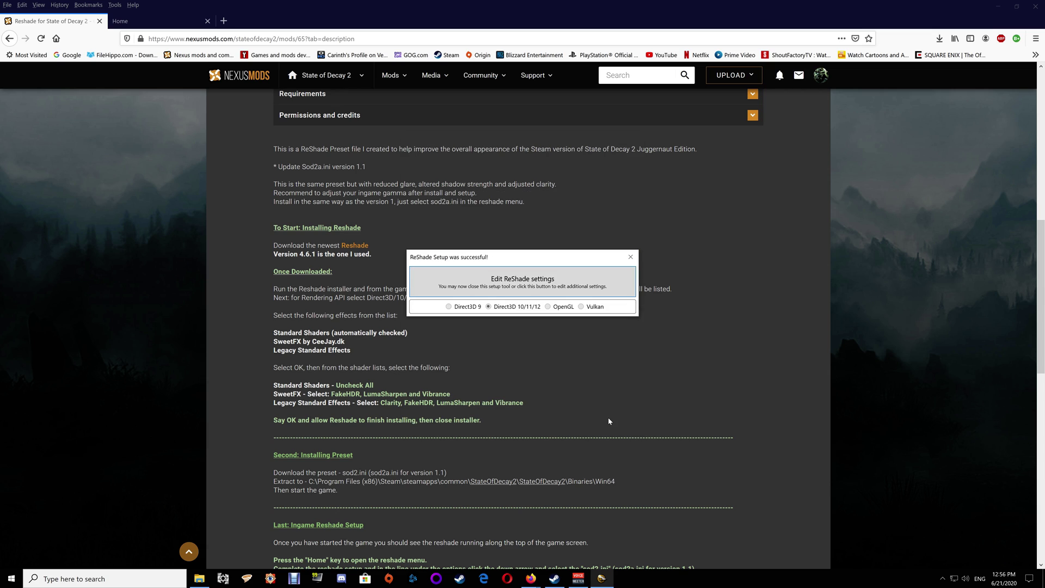
left_click(629, 255)
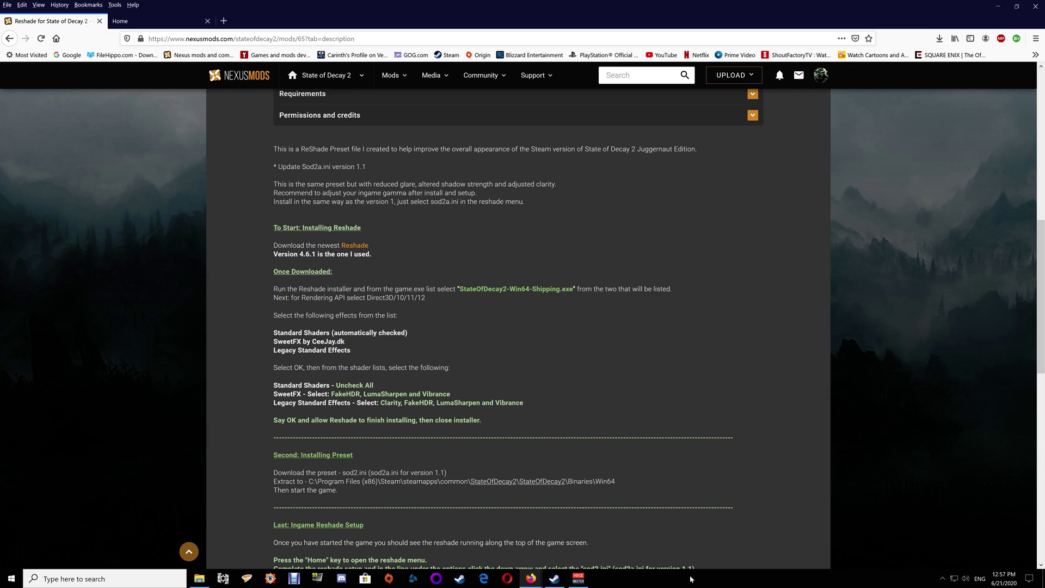
- Switch to Steam, open the local files folder of State of Decay 2 from its properties, and close the properties window
mouse_move(554, 579)
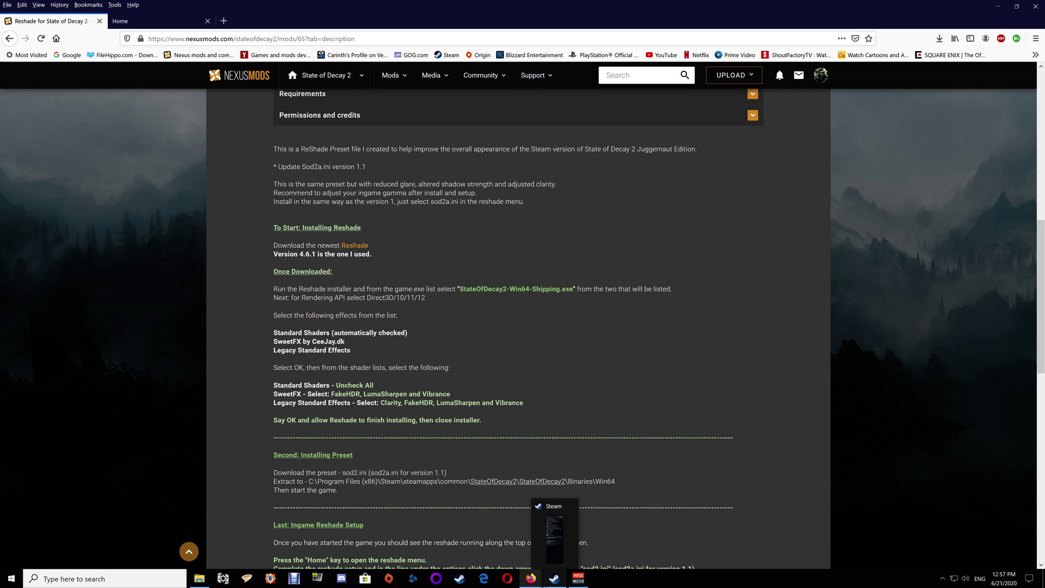
left_click(553, 579)
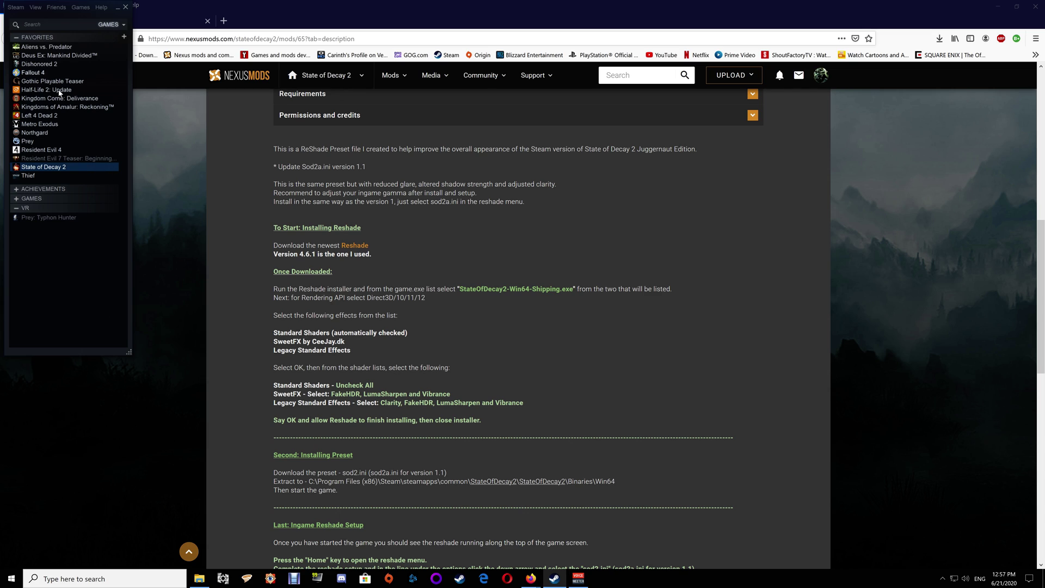
right_click(51, 169)
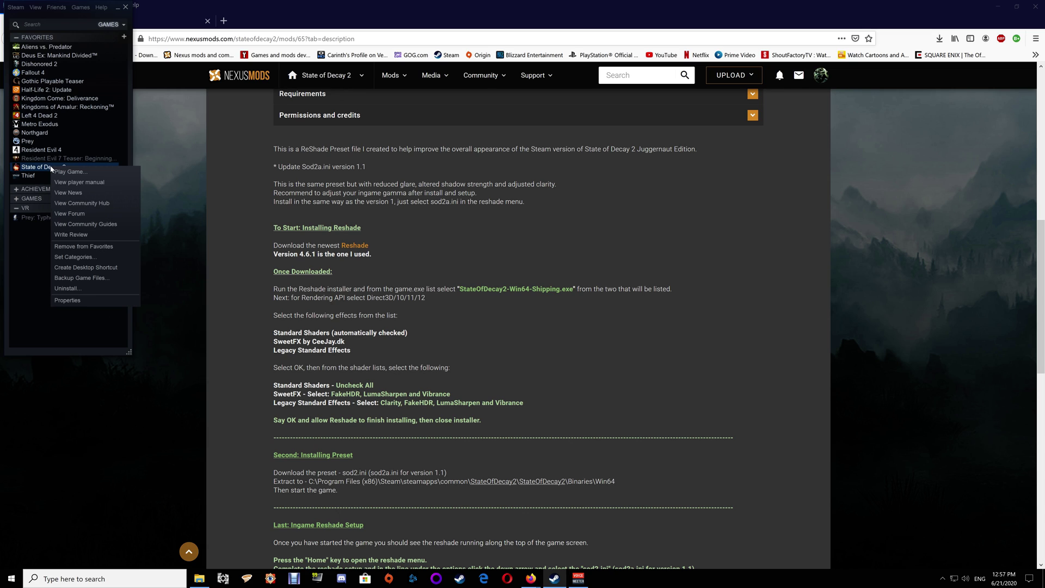
left_click(89, 300)
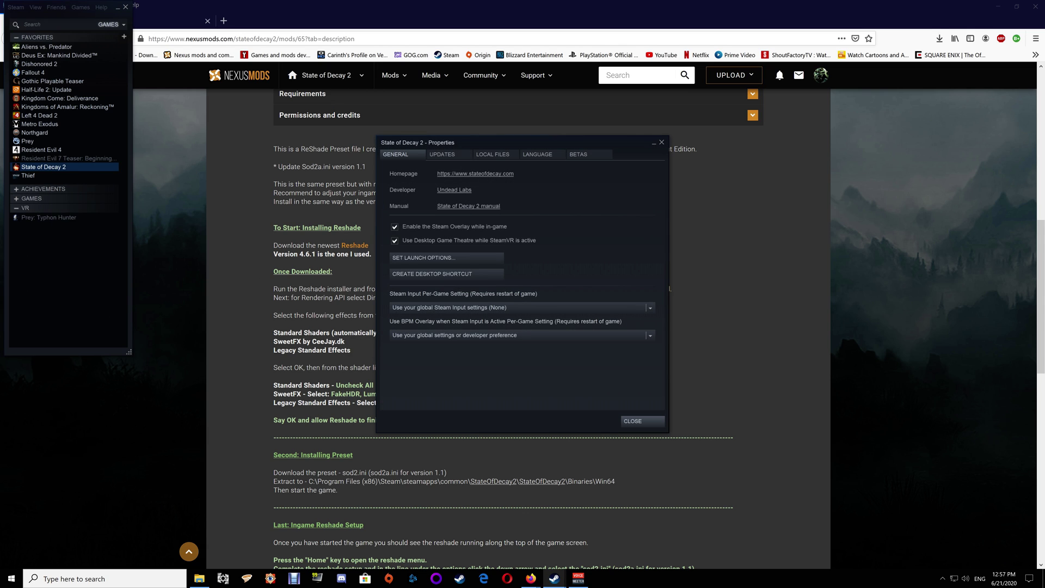
left_click(493, 155)
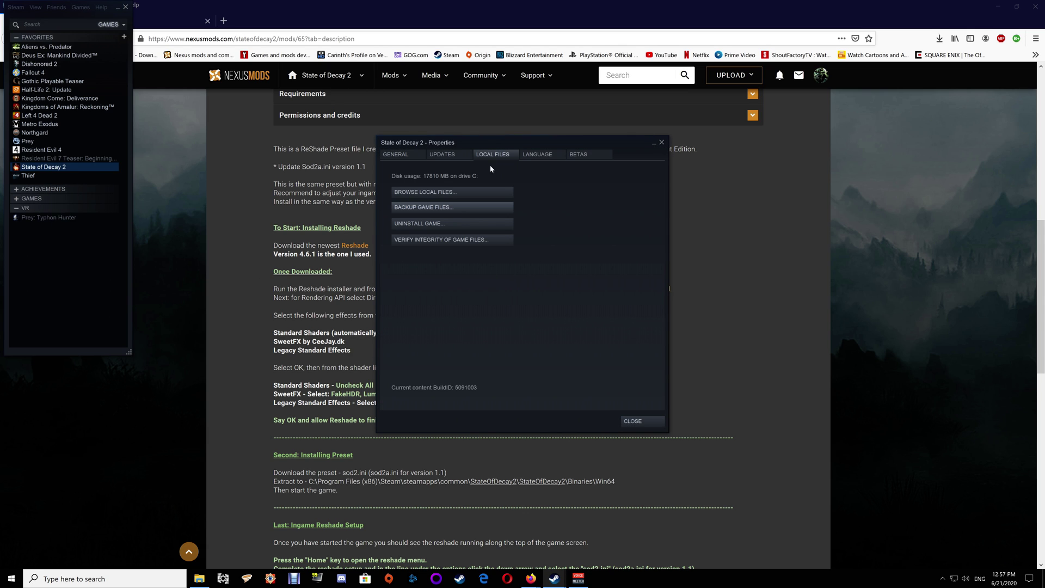
left_click(462, 193)
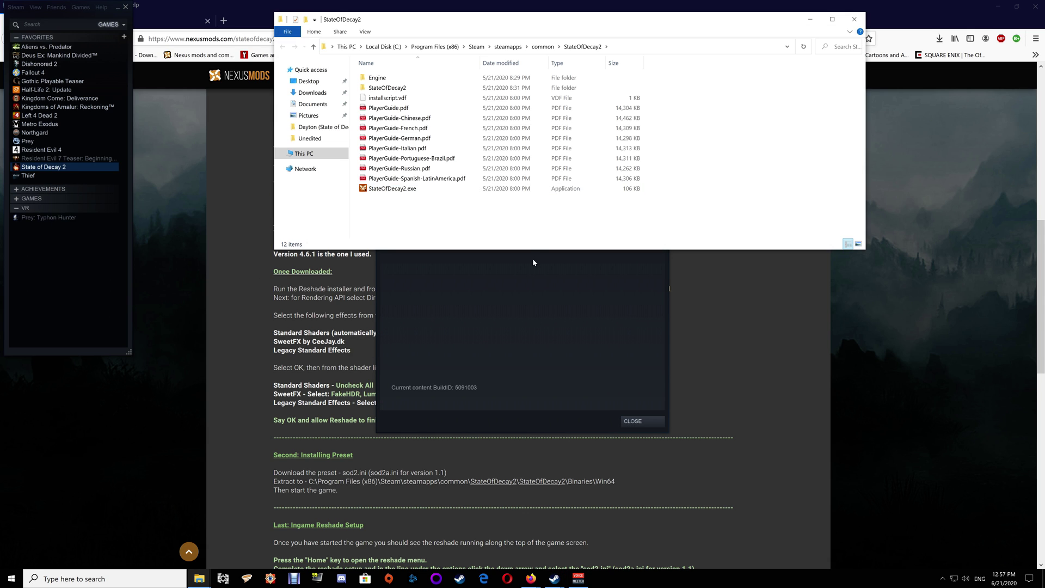
left_click(525, 322)
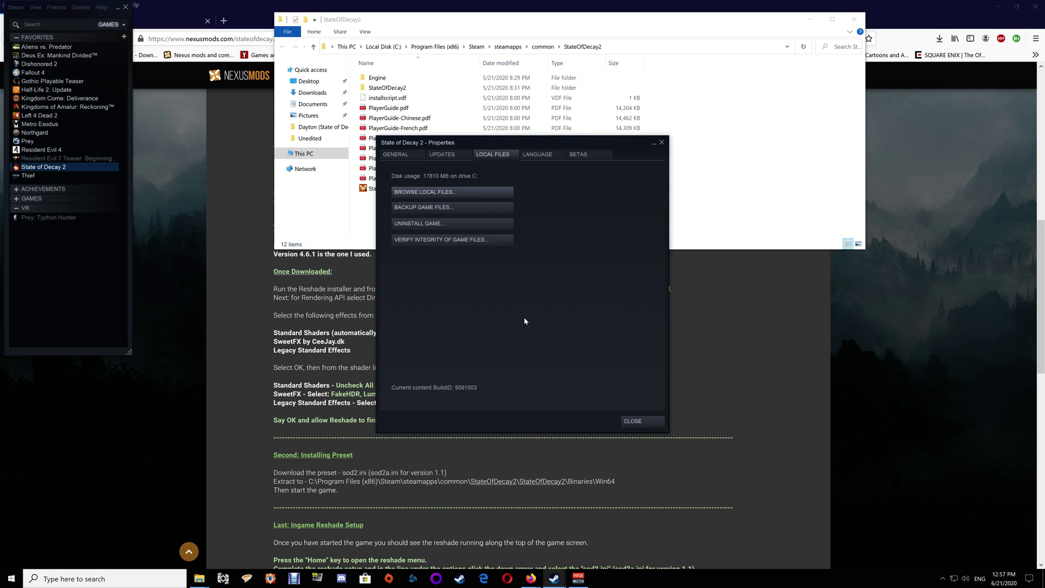
left_click(651, 420)
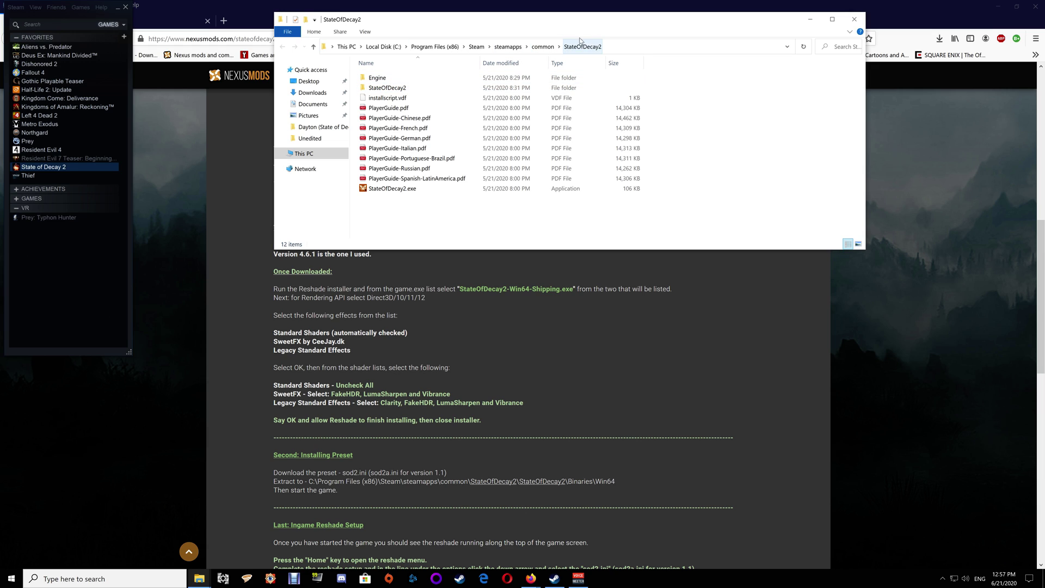
- Go to the StateOfDecay2\Binaries\Win64 folder inside the game's installation folder
double_click(392, 88)
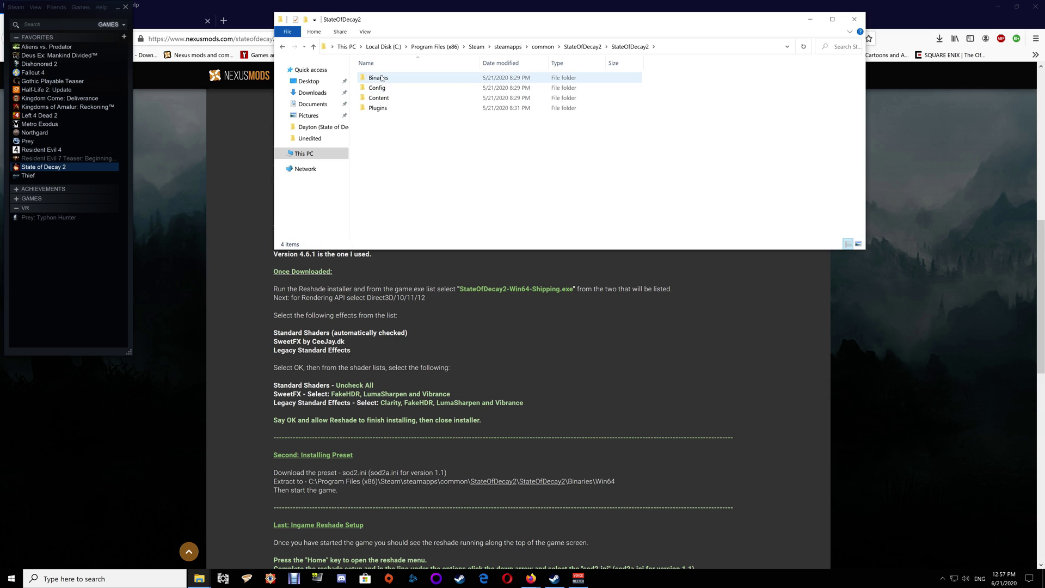
double_click(381, 78)
left_click(381, 77)
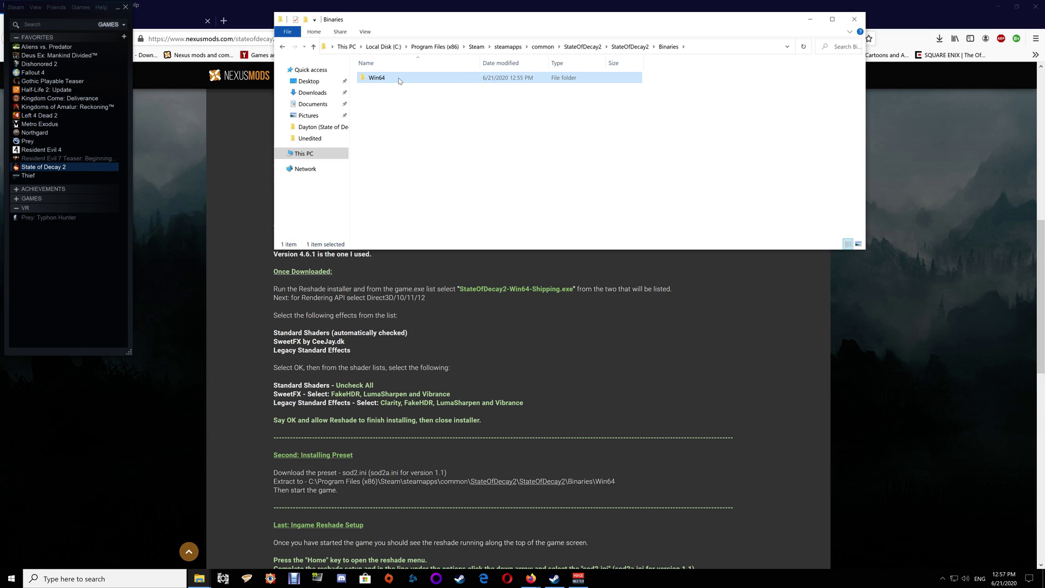
double_click(400, 81)
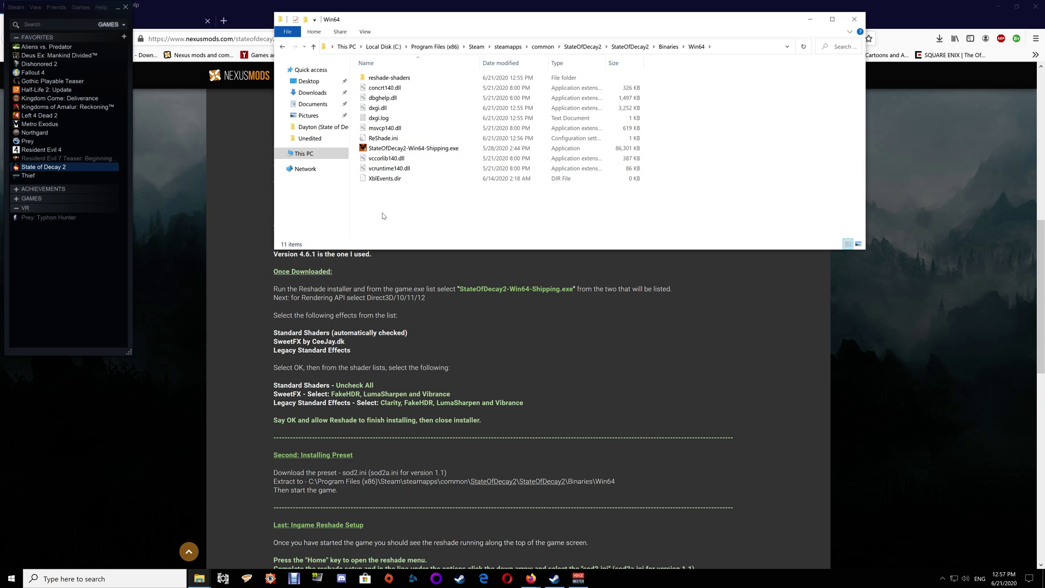
- Return to the mod page in the browser and view its downloadable Clarity preset files
left_click(941, 194)
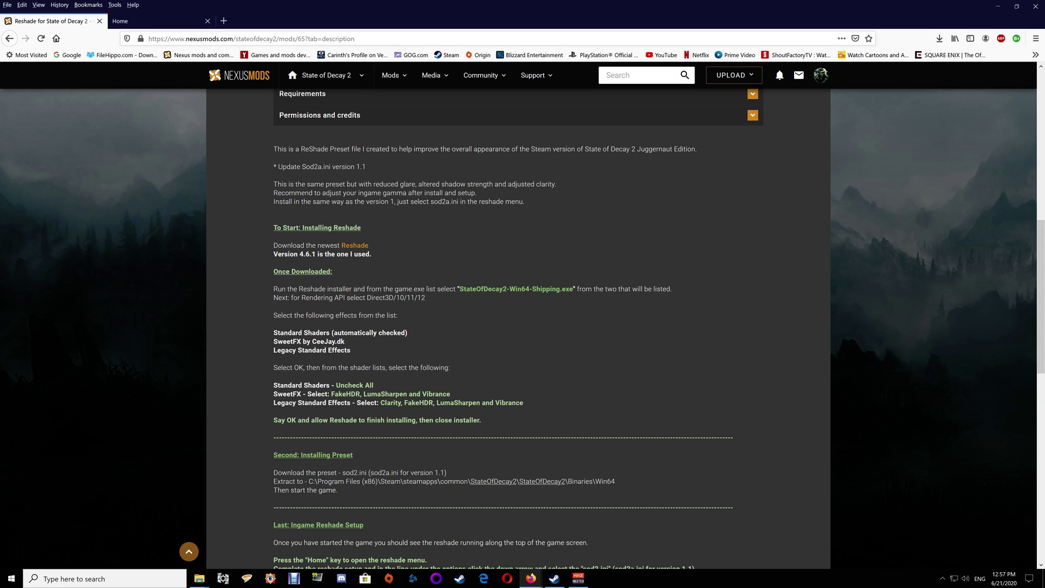
scroll(572, 202, "up", 5)
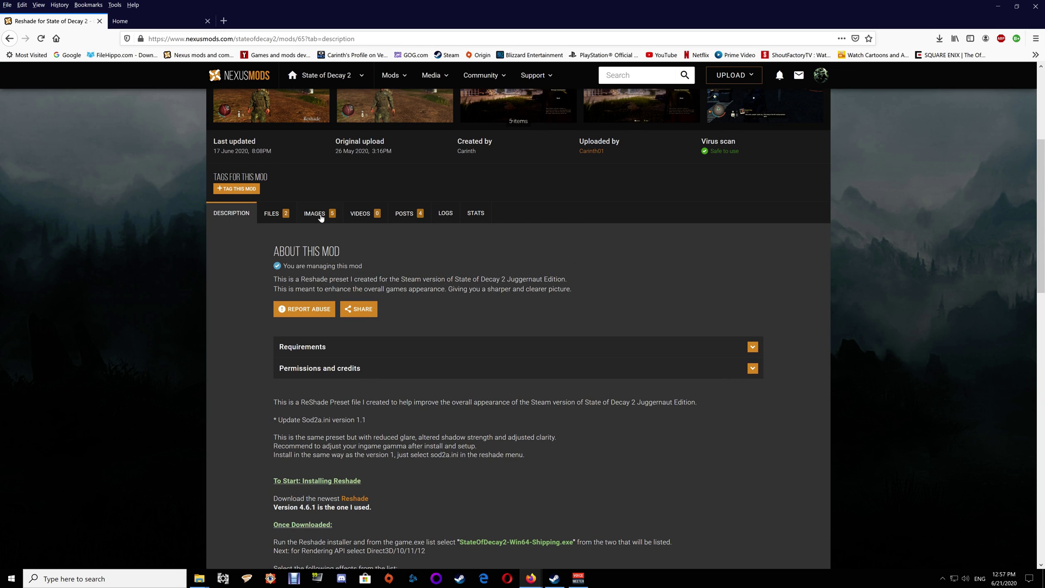
left_click(272, 213)
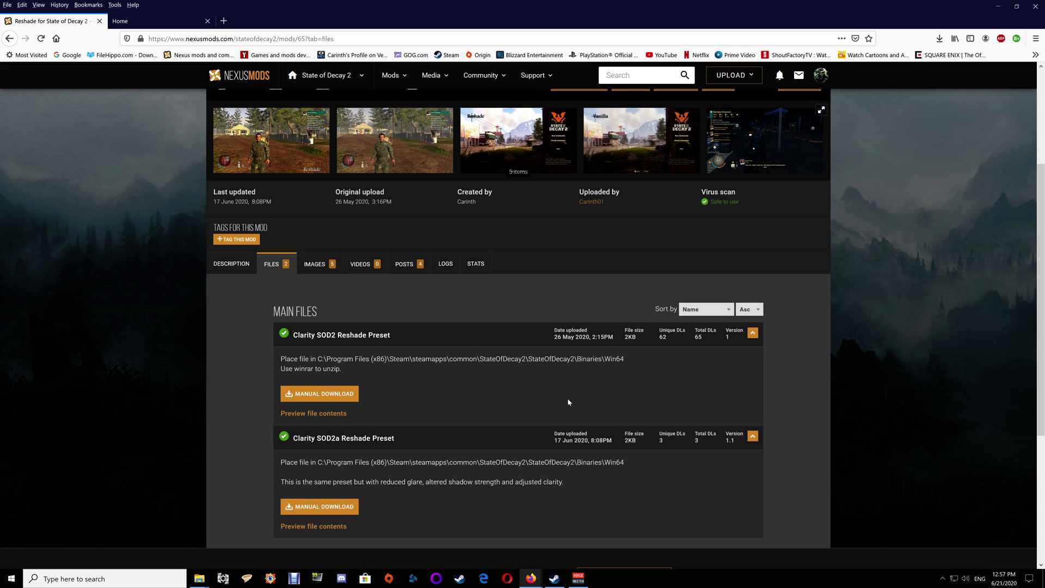
- Minimize the browser, extract sod2.ini from the Clarity SOD2 archive on the desktop into the Win64 folder, and close the archive
left_click(998, 8)
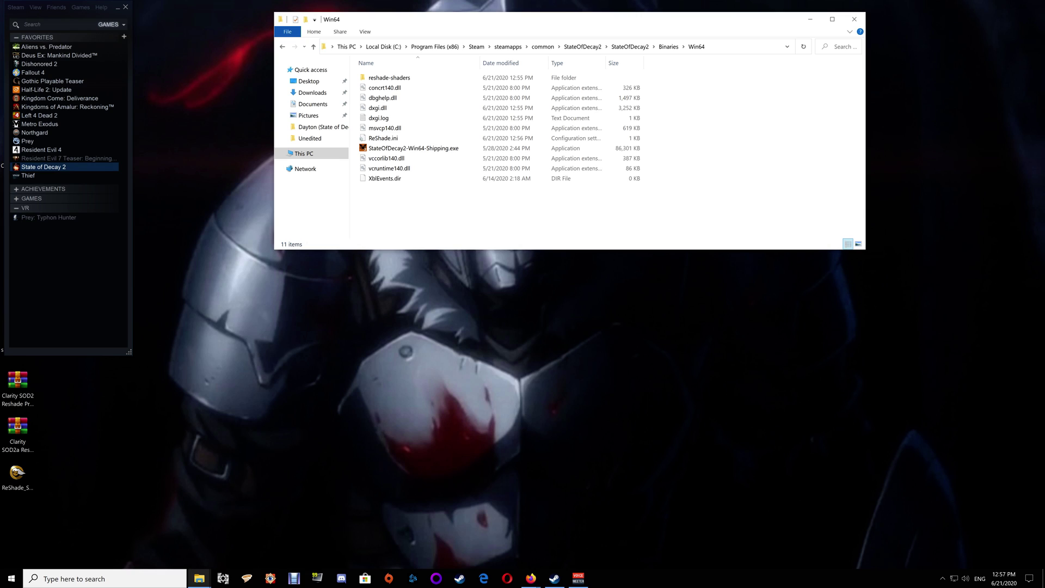
double_click(3, 391)
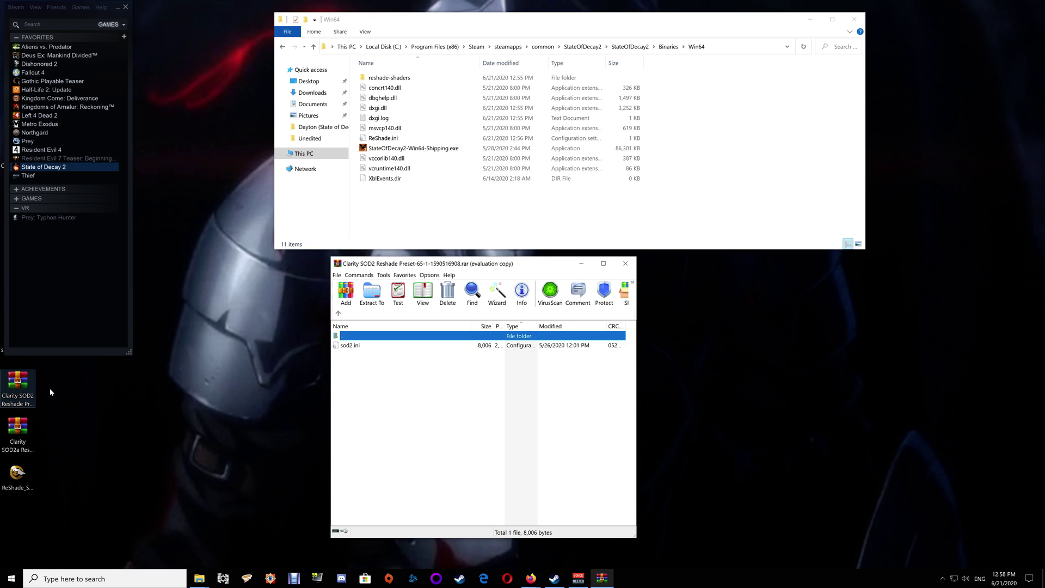
left_click_drag(352, 349, 694, 159)
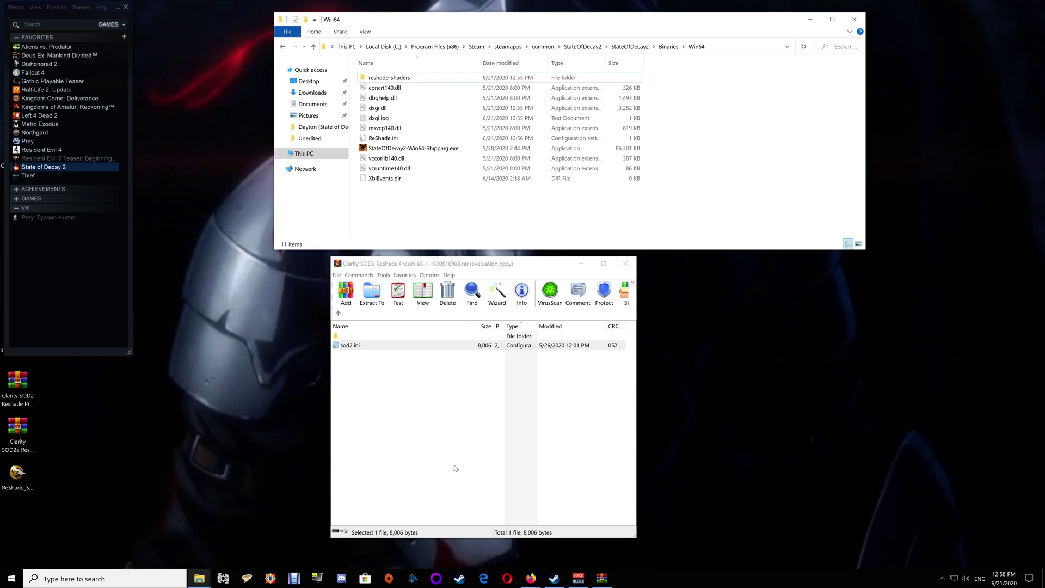
left_click(625, 264)
- Extract sod2a.ini from the Clarity SOD2a archive on the desktop into the Win64 folder, closing the archive and the folder window
left_click(16, 427)
double_click(16, 427)
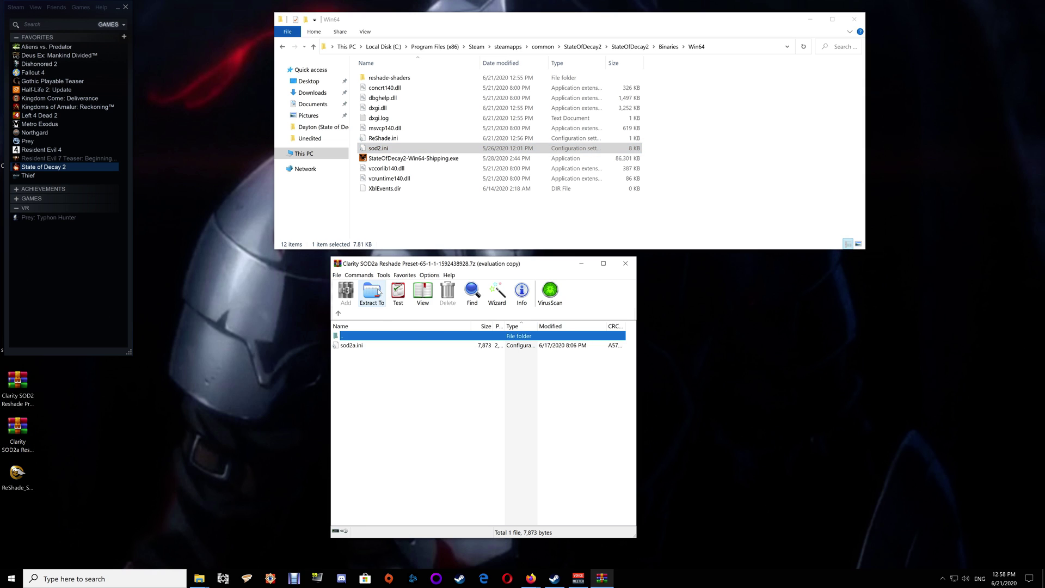
left_click(358, 347)
left_click_drag(359, 348, 710, 150)
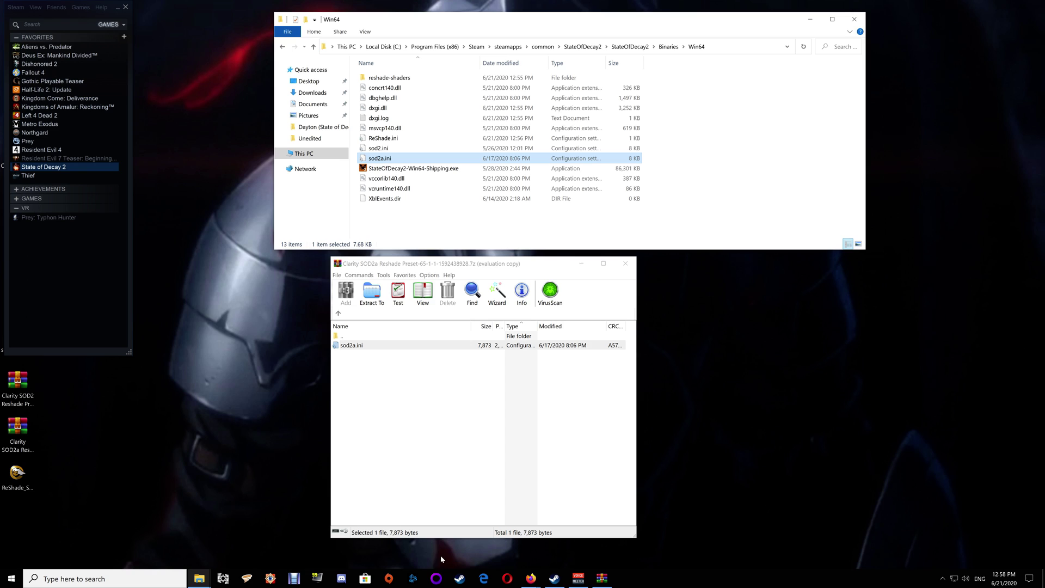
left_click(625, 264)
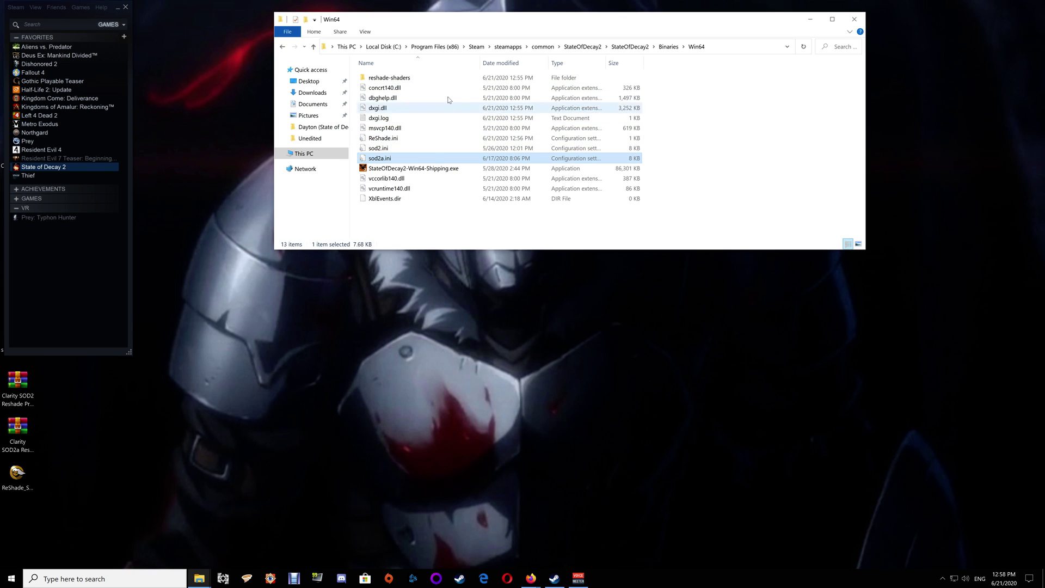
left_click(854, 19)
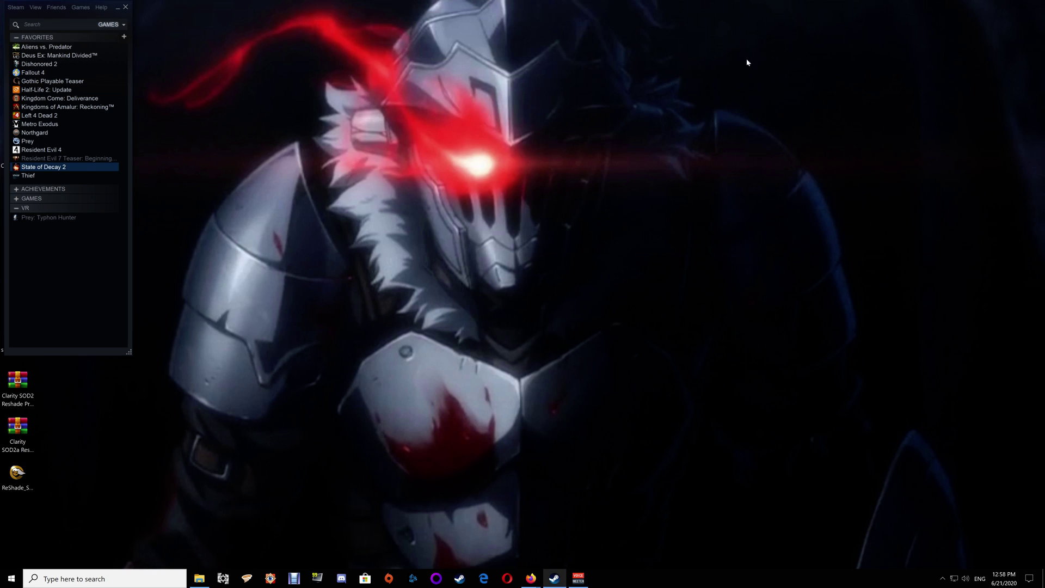
- Launch State of Decay 2 from the Steam library, open the ReShade overlay, and move it to the middle of the game screen
double_click(80, 170)
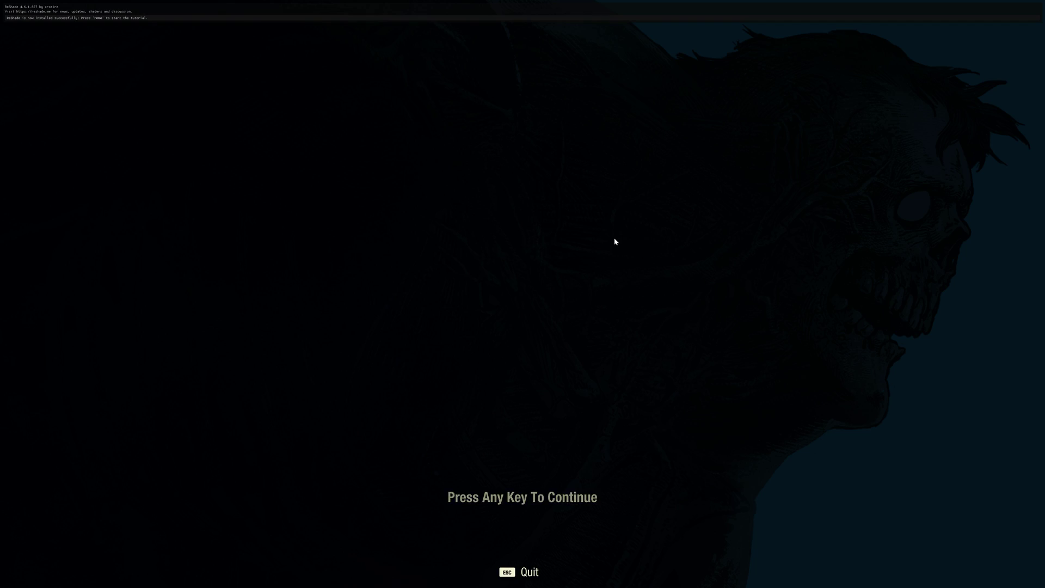
key("Home")
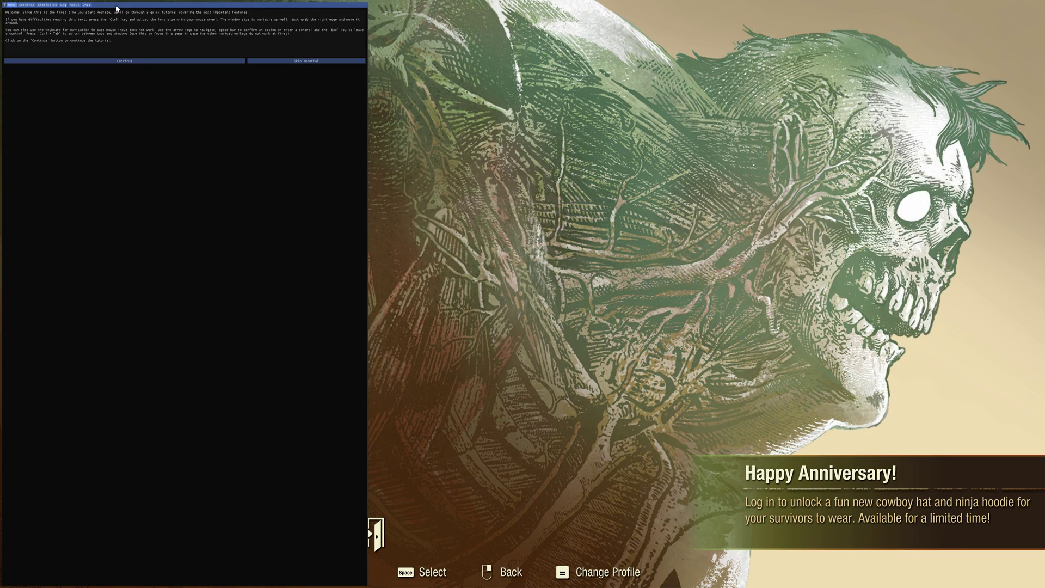
left_click_drag(124, 9, 467, 35)
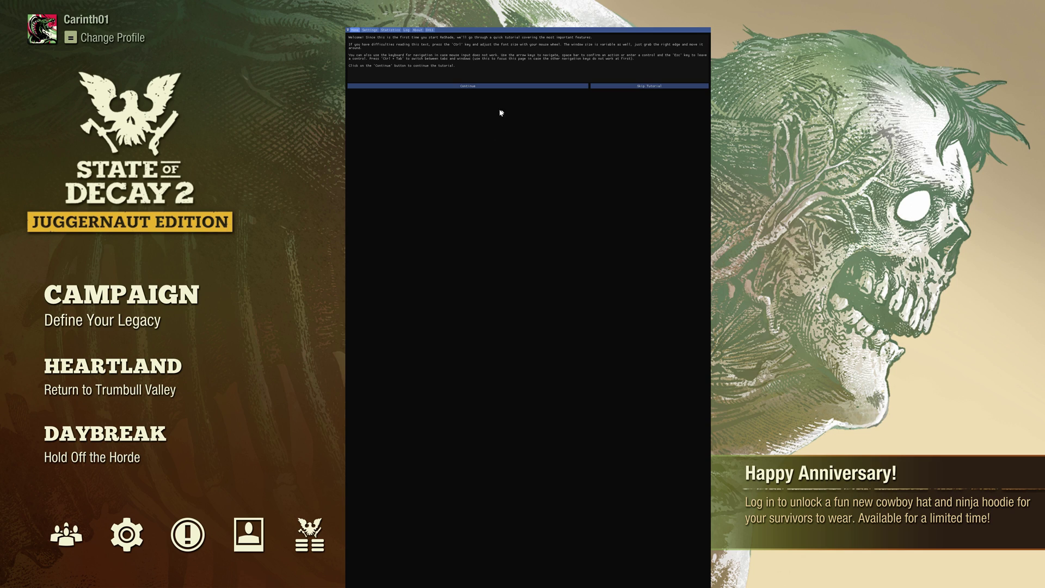
- Advance the ReShade tutorial to the preset selection and choose the sod2.ini preset
left_click(482, 86)
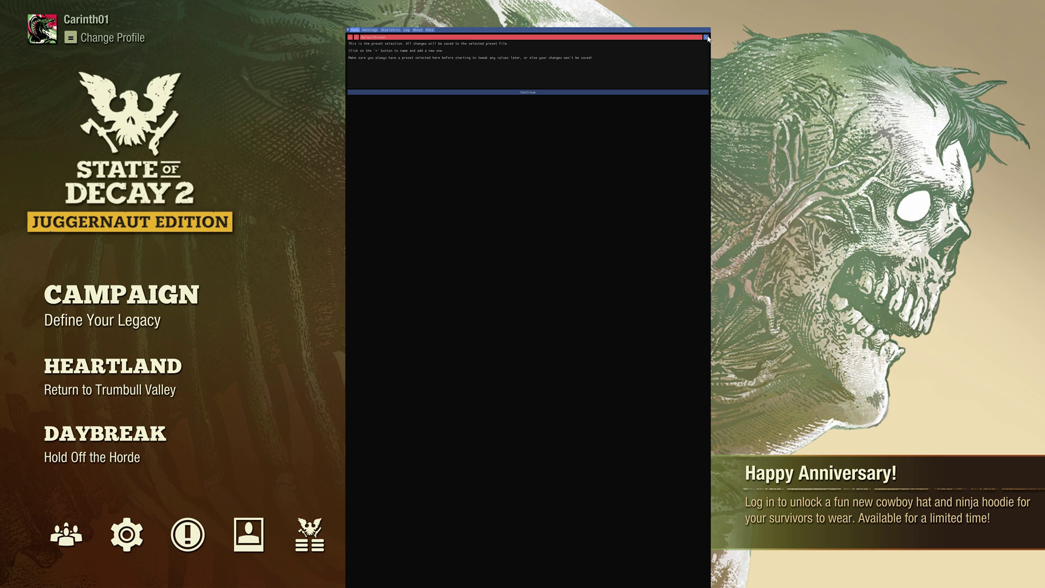
left_click(424, 40)
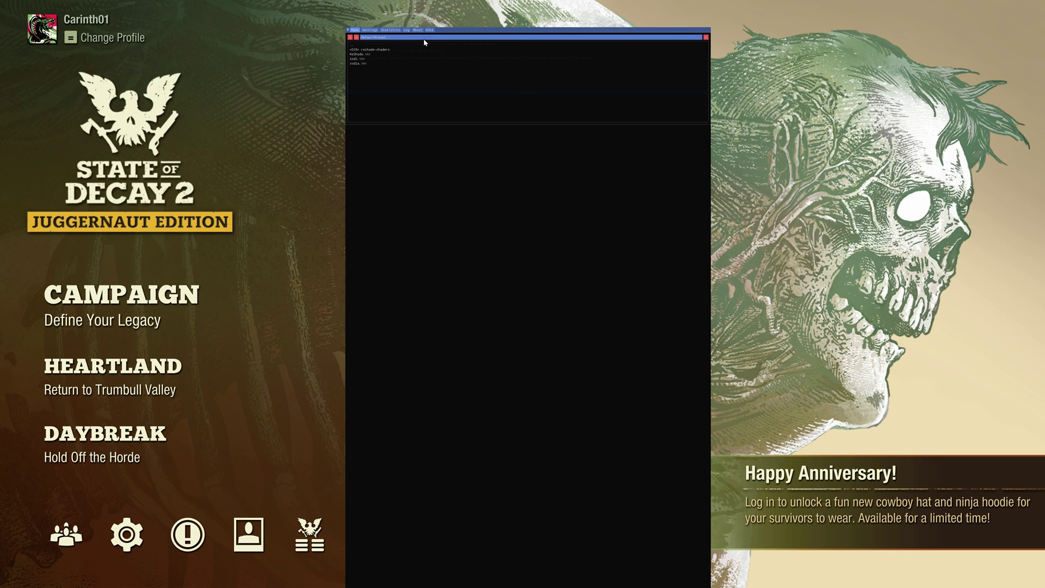
left_click(375, 60)
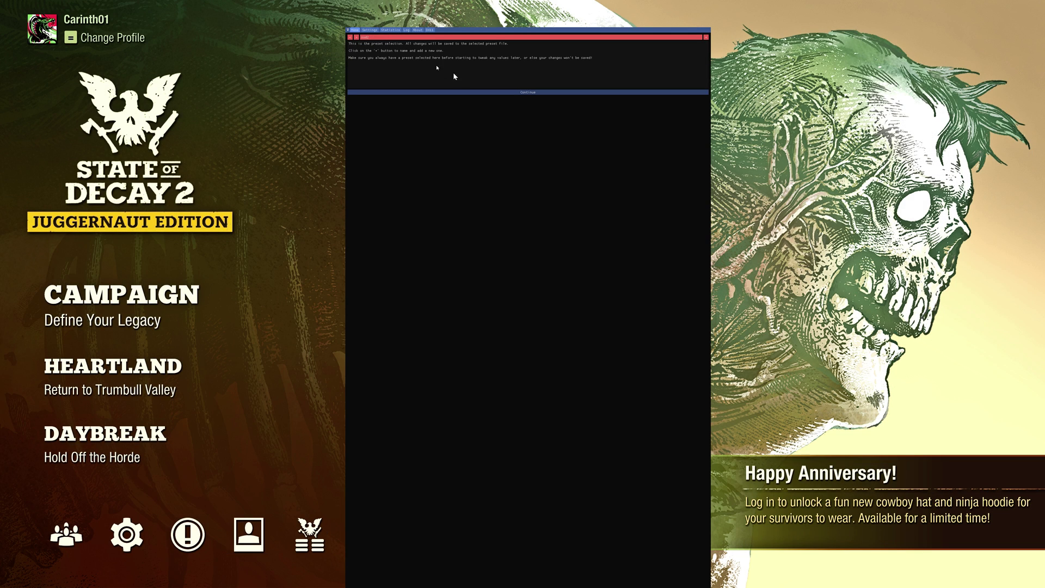
- Continue the tutorial to the effects and variables lists, and enlarge the variables area to about half the overlay's height
left_click(489, 92)
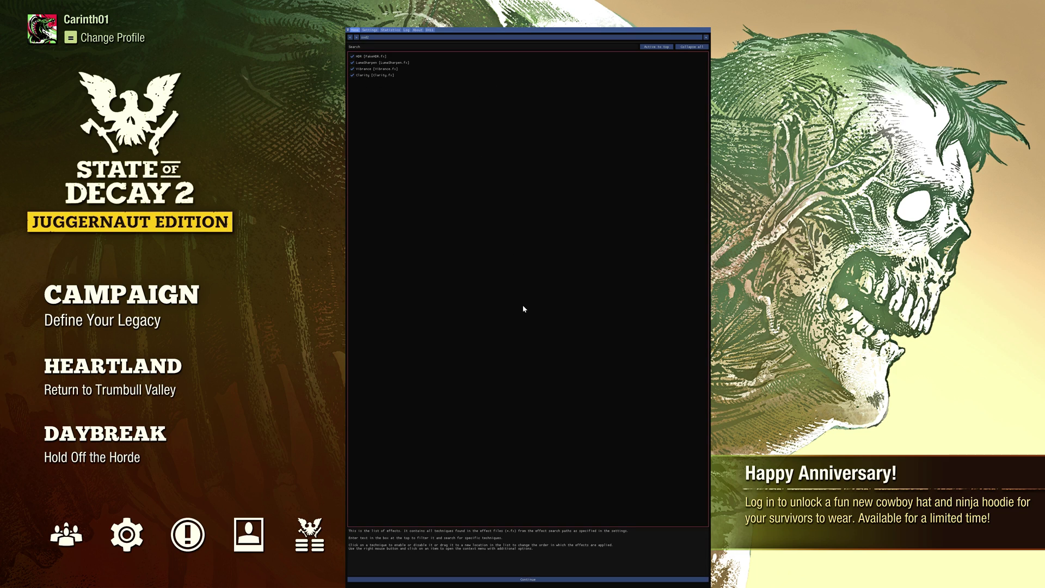
left_click(532, 580)
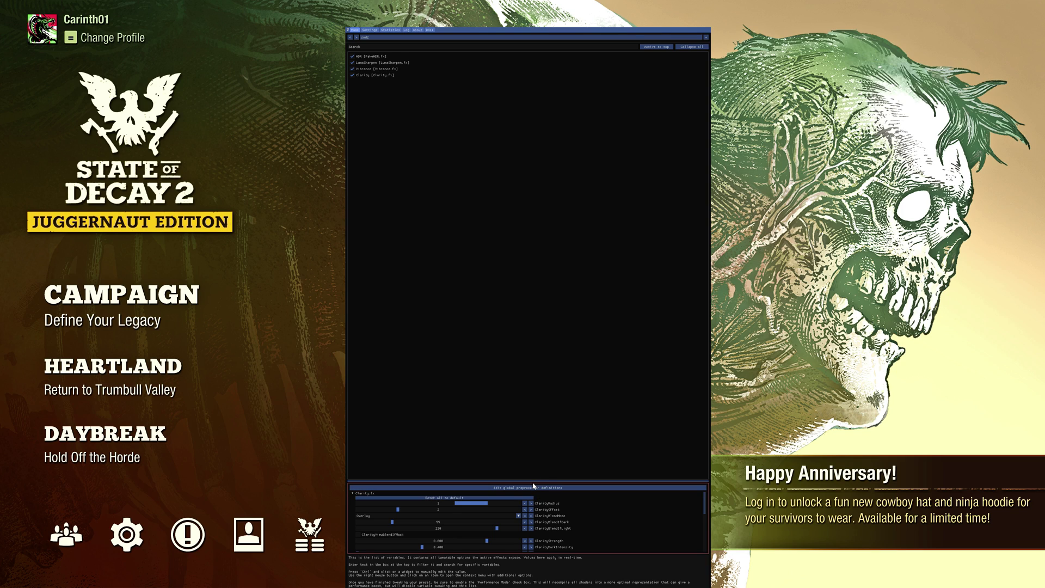
left_click_drag(530, 483, 531, 244)
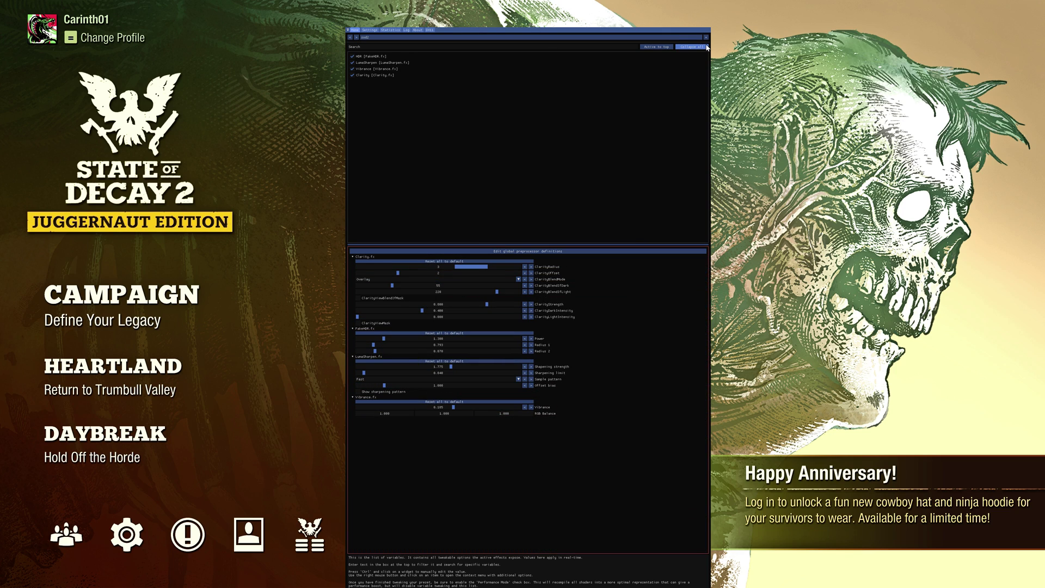
- Set the Effect Toggle Key in the ReShade settings to Scroll Lock and close the overlay
left_click(371, 30)
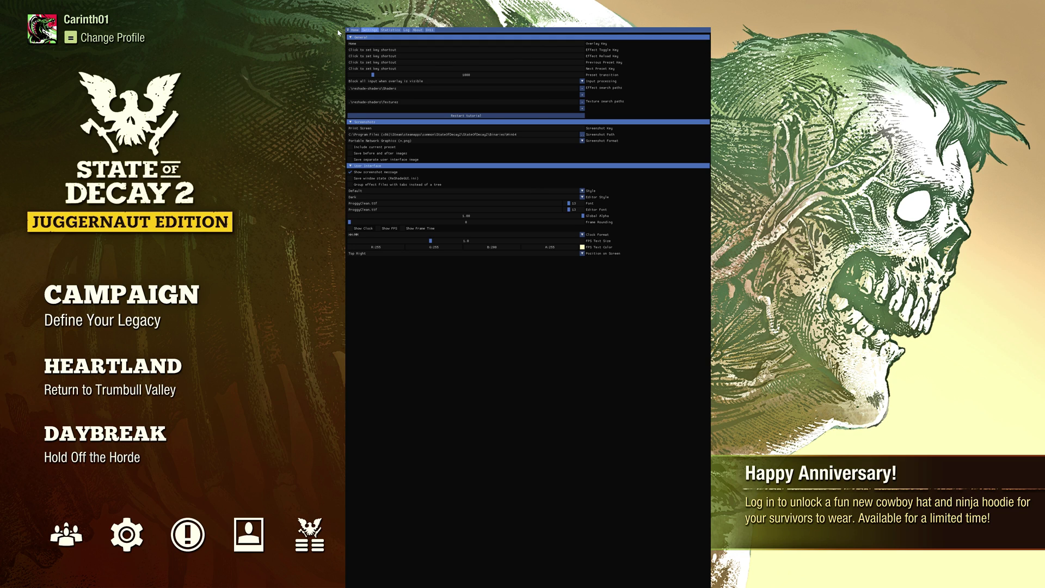
left_click(410, 51)
key("Scroll_Lock")
key("Home")
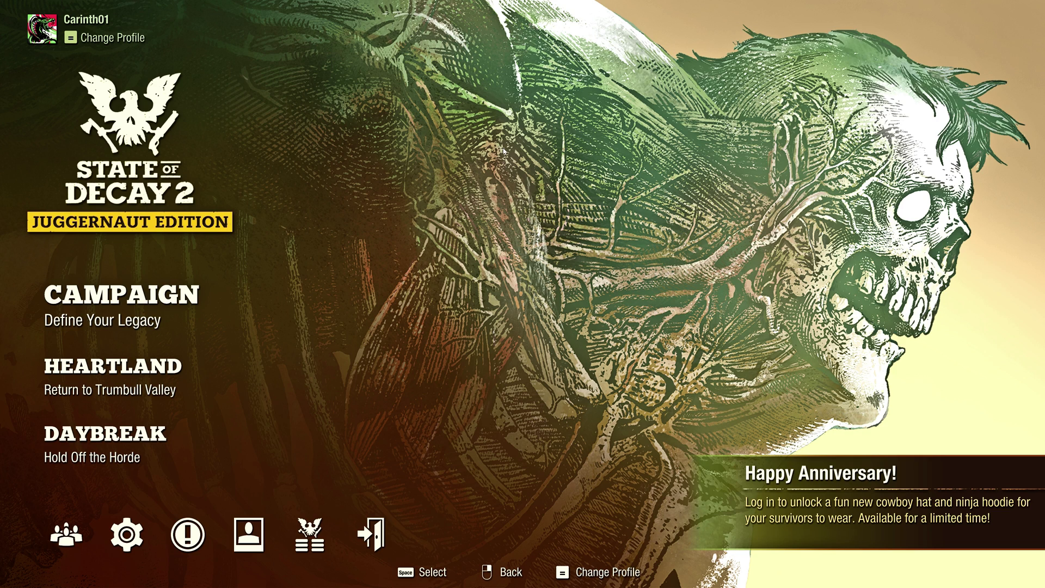
- Reopen the ReShade overlay, switch the active preset to sod2a.ini, and hide the overlay
key("Home")
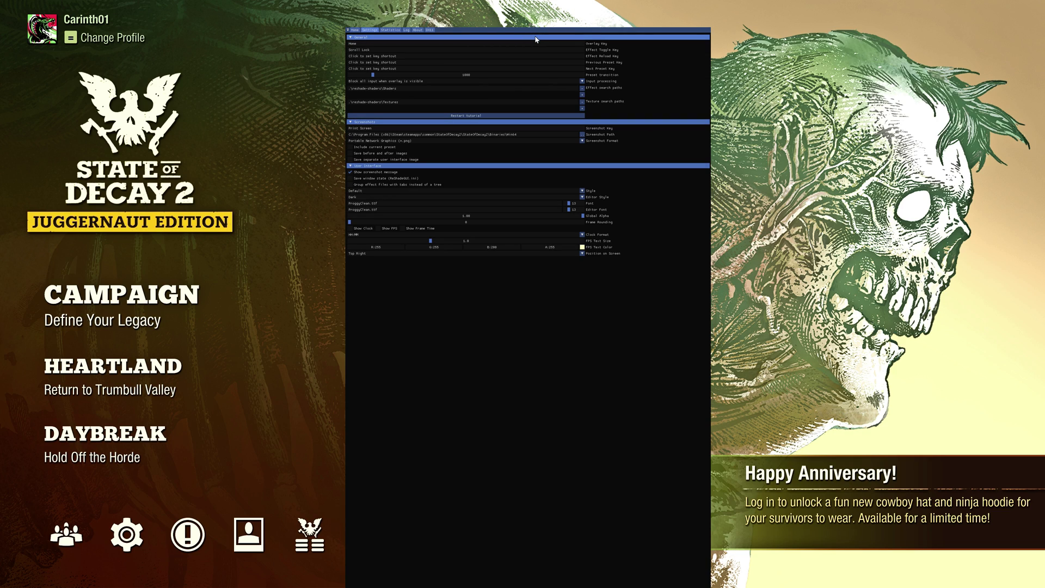
left_click(355, 30)
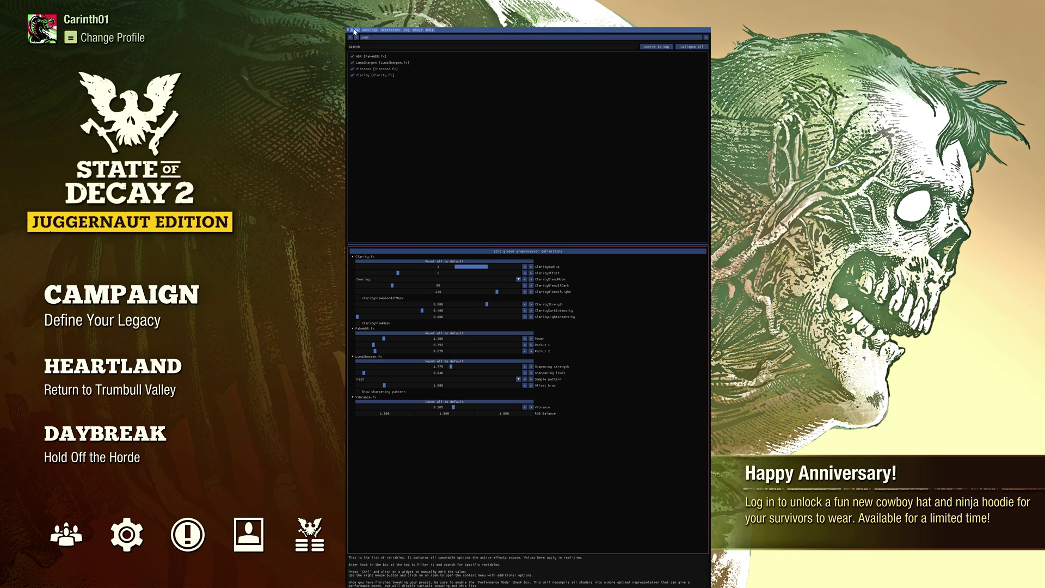
left_click(428, 39)
left_click(405, 65)
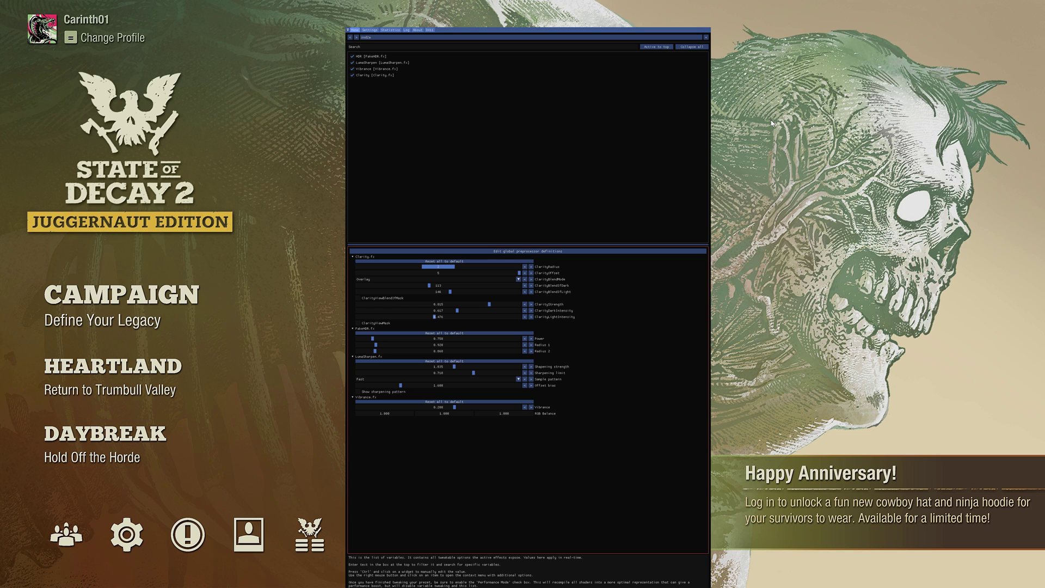
key("Home")
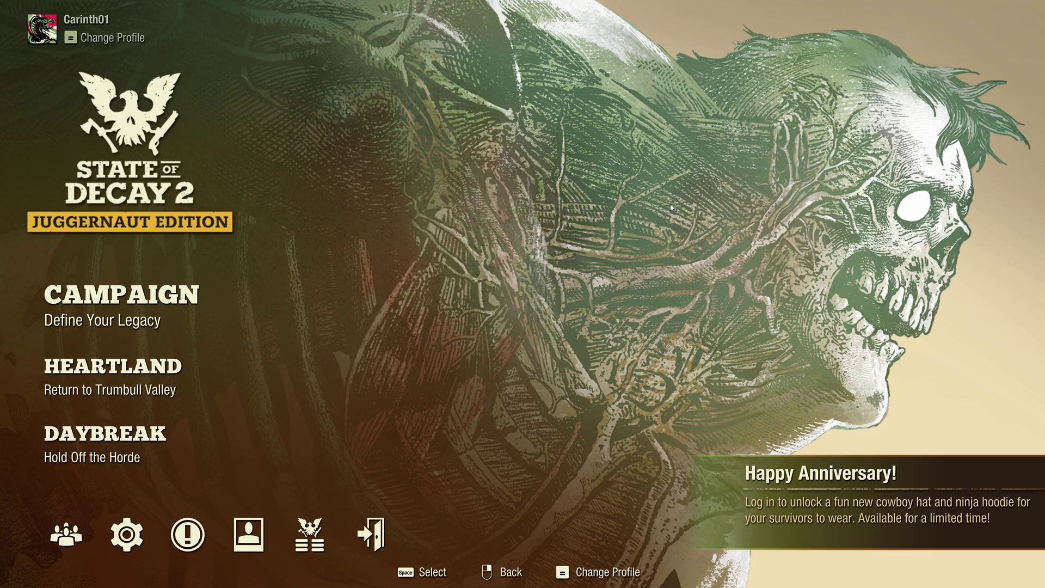
- Disable the HDR (FakeHDR.fx) effect in the sod2a preset and hide the overlay to view the game menu
key("Home")
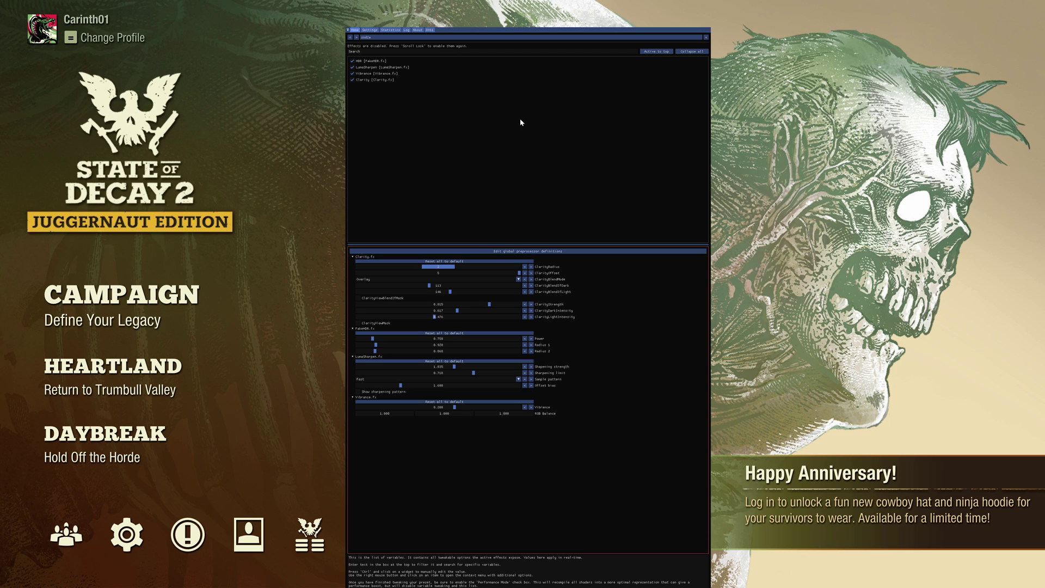
left_click(381, 61)
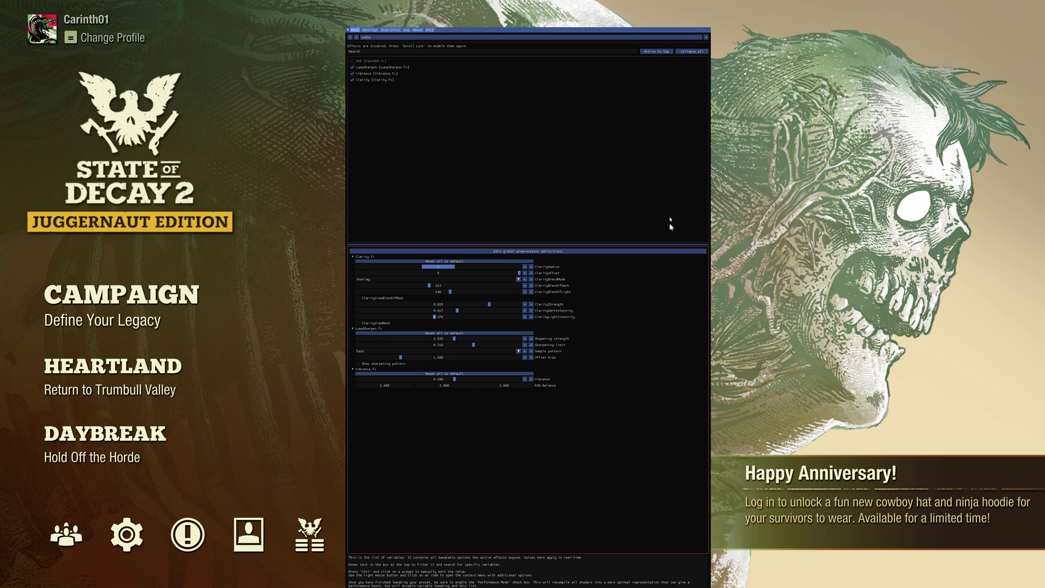
key("Home")
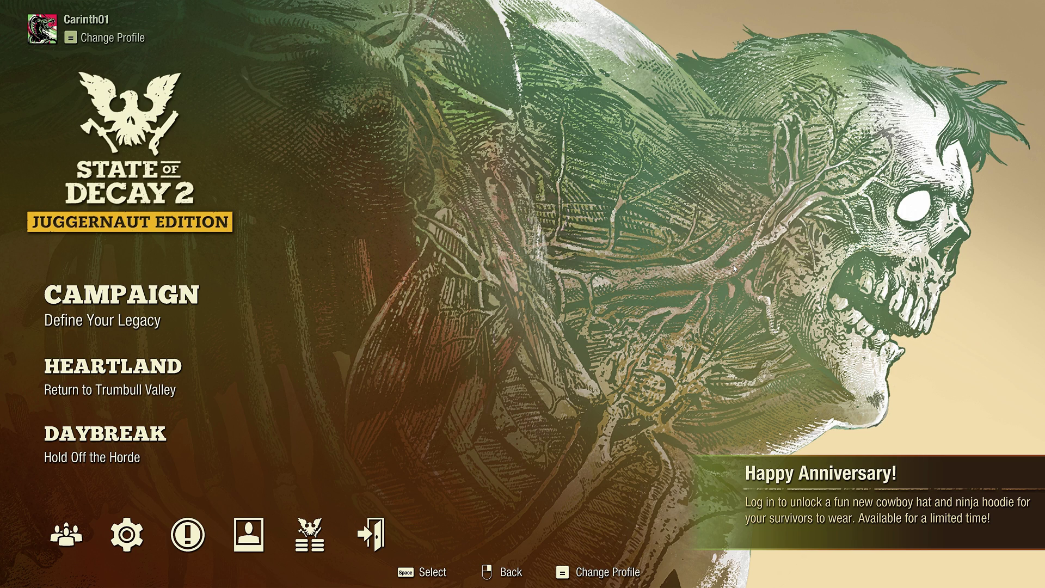
- Switch the active preset back to sod2.ini, disable its HDR (FakeHDR.fx) effect, and hide the overlay
key("Home")
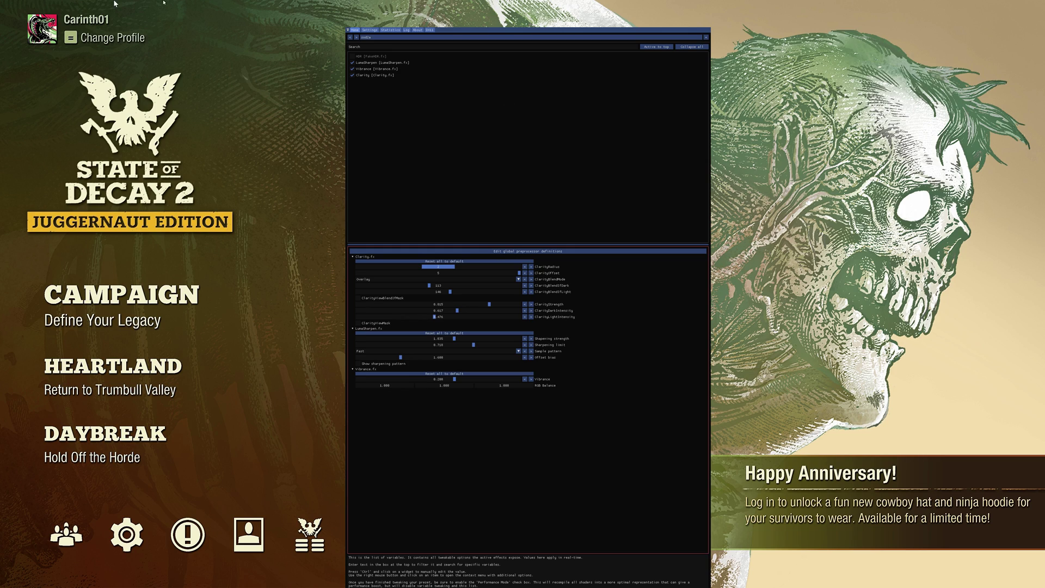
left_click(400, 38)
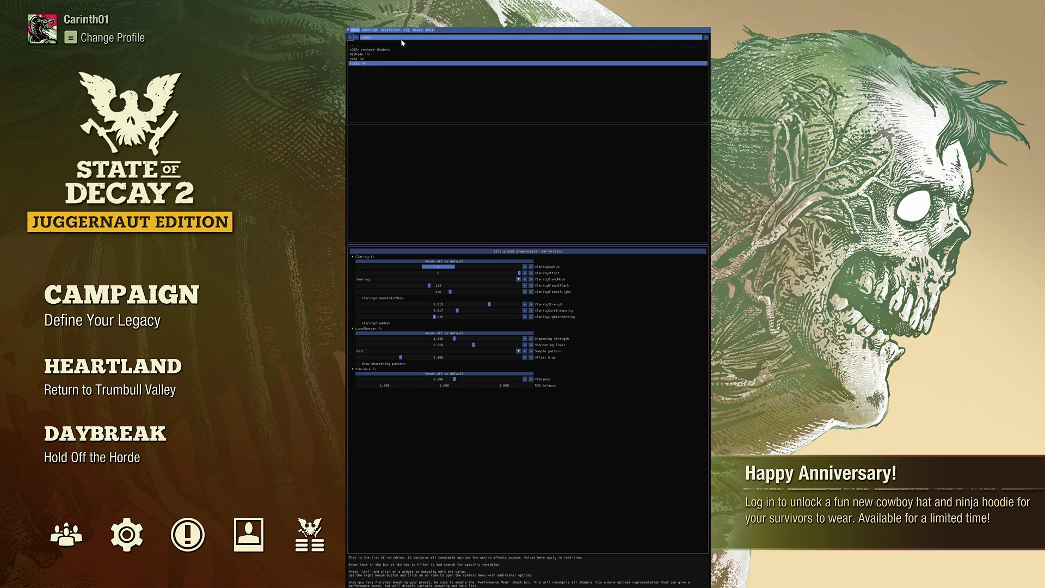
left_click(390, 59)
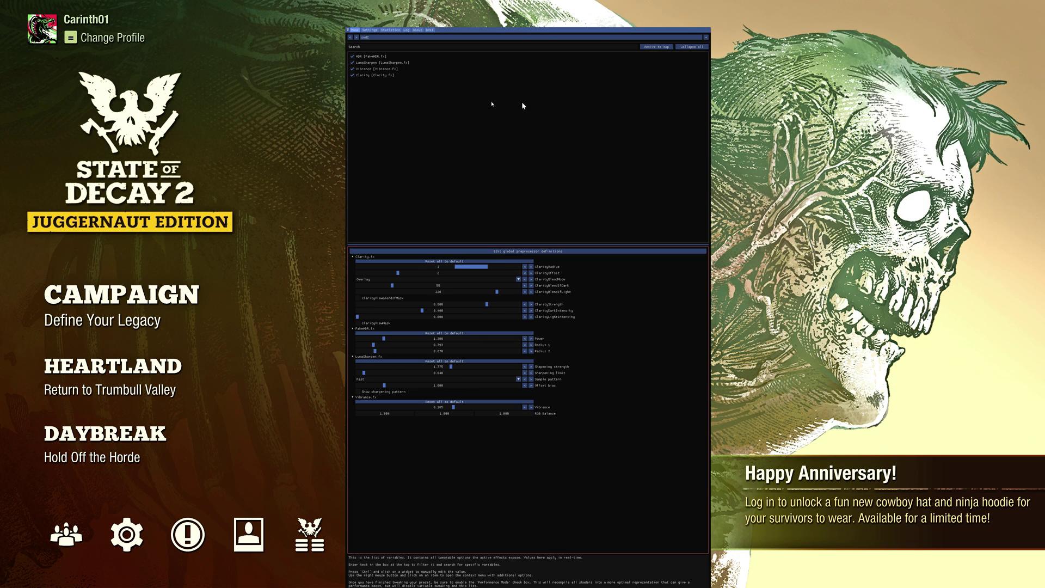
left_click(366, 57)
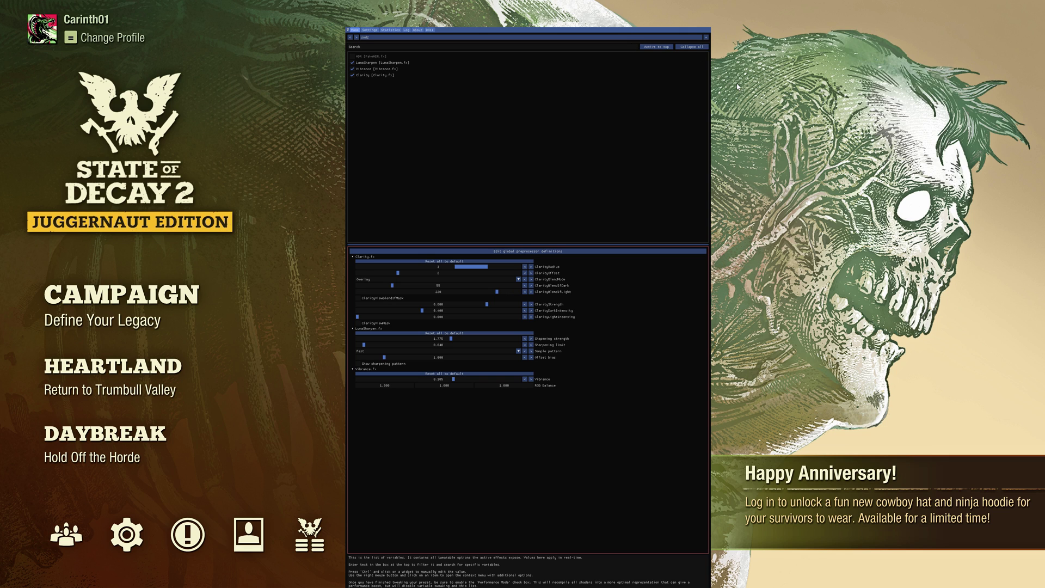
key("Home")
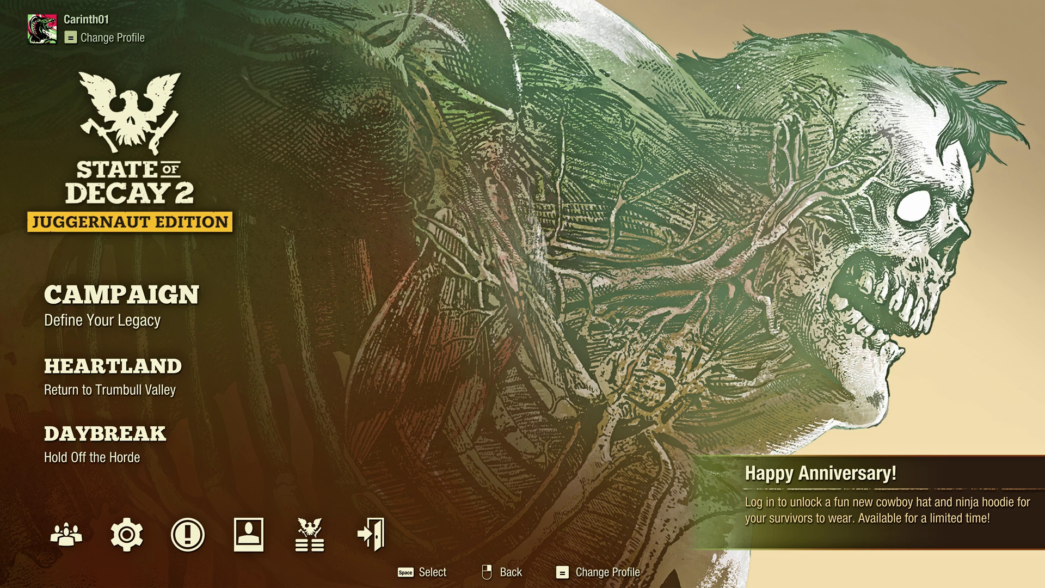